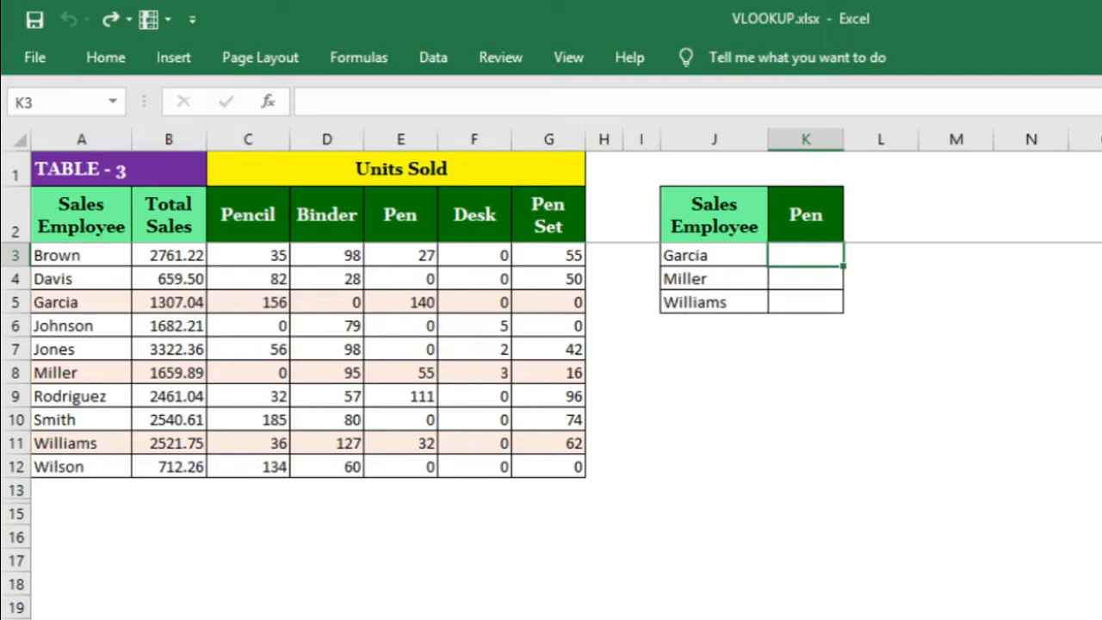
Enter 140 in cell K3 as the pen quantity for the first listed employee.
{"action": "left_click", "coordinate": [786, 220]}
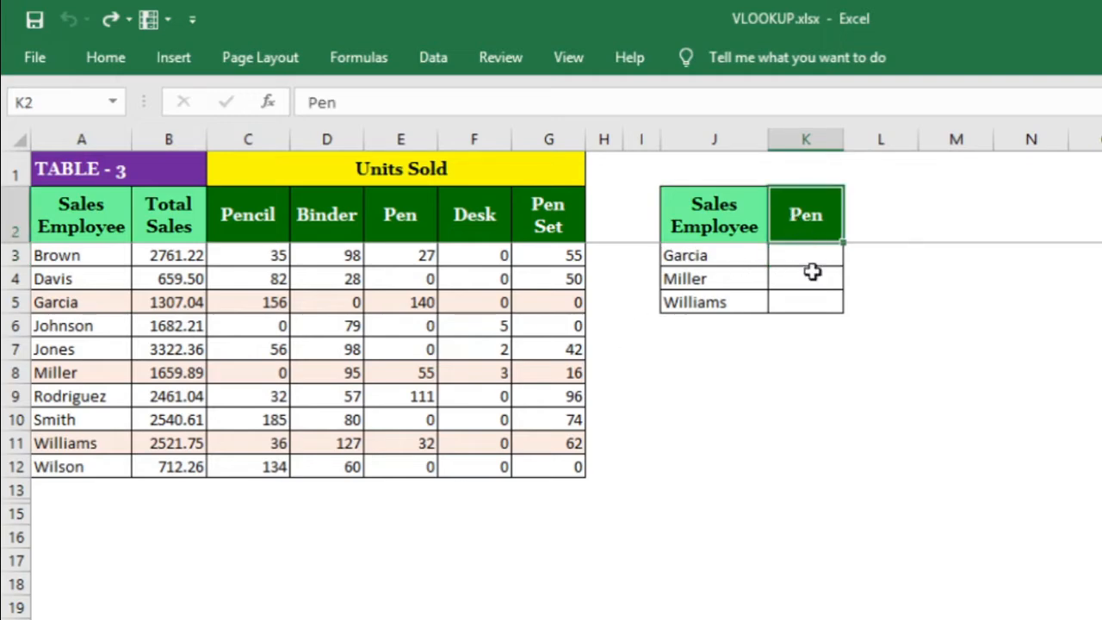
{"action": "left_click", "coordinate": [806, 256]}
{"action": "left_click_drag", "start_coordinate": [732, 267], "coordinate": [798, 256]}
{"action": "left_click", "coordinate": [799, 257]}
{"action": "type", "text": "140"}
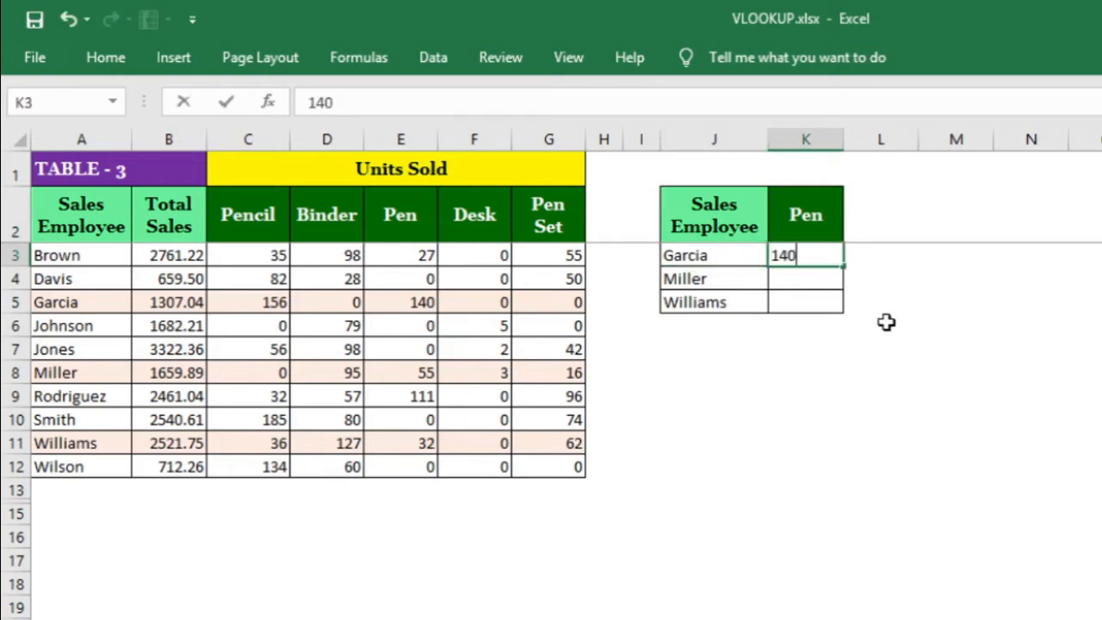
{"action": "key", "text": "Return"}
Examine how row 5 and the Pen column E intersect at cell E5 in the source table.
{"action": "key", "text": "Up"}
{"action": "key", "text": "Left"}
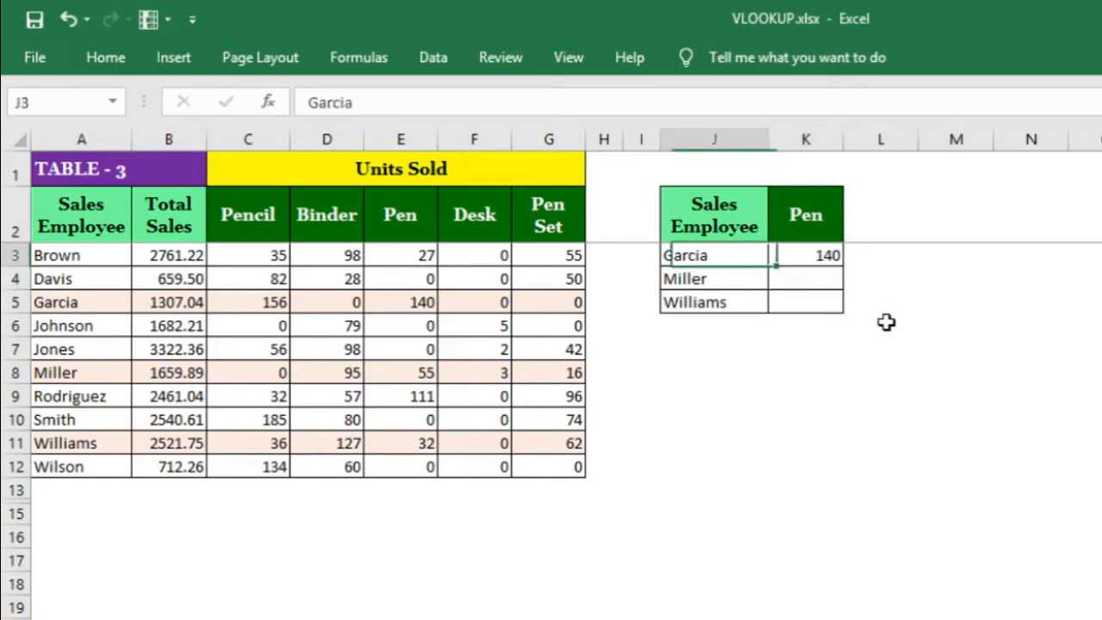
{"action": "key", "text": "Left"}
{"action": "key", "text": "Left"}
{"action": "key", "text": "Left"}
{"action": "key", "text": "Left"}
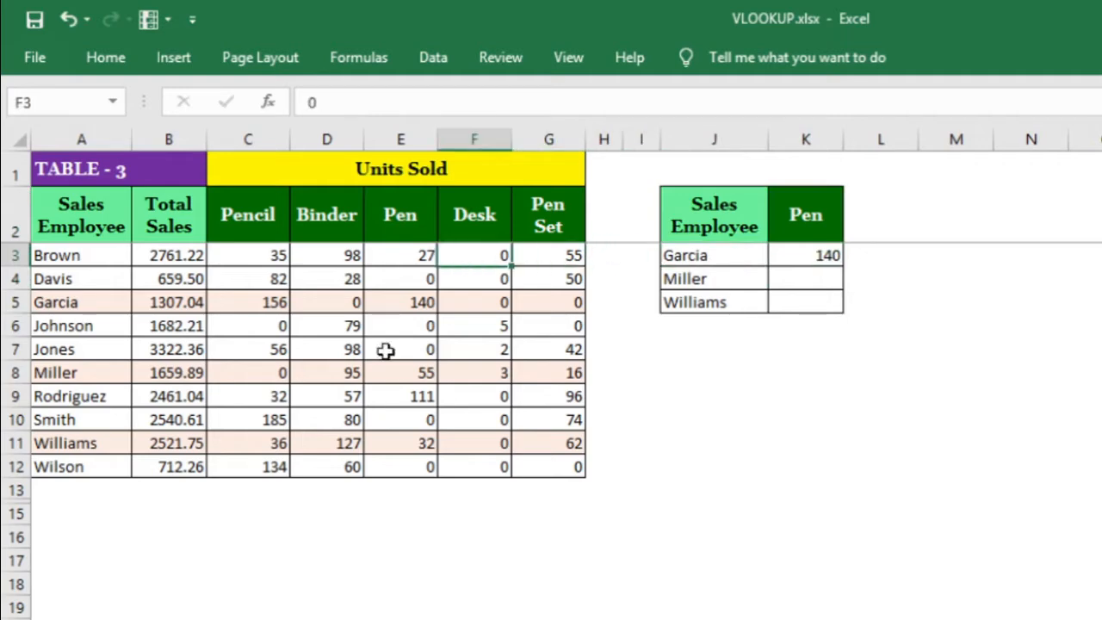
{"action": "left_click_drag", "start_coordinate": [77, 305], "coordinate": [594, 304]}
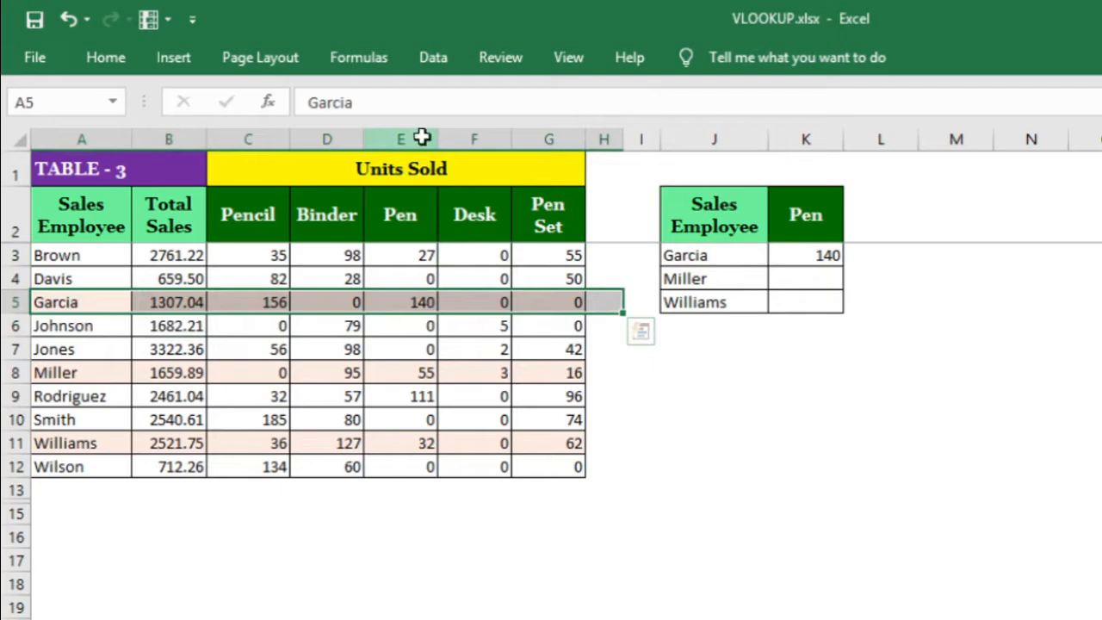
{"action": "left_click", "coordinate": [421, 138], "text": "ctrl"}
{"action": "left_click", "coordinate": [405, 300]}
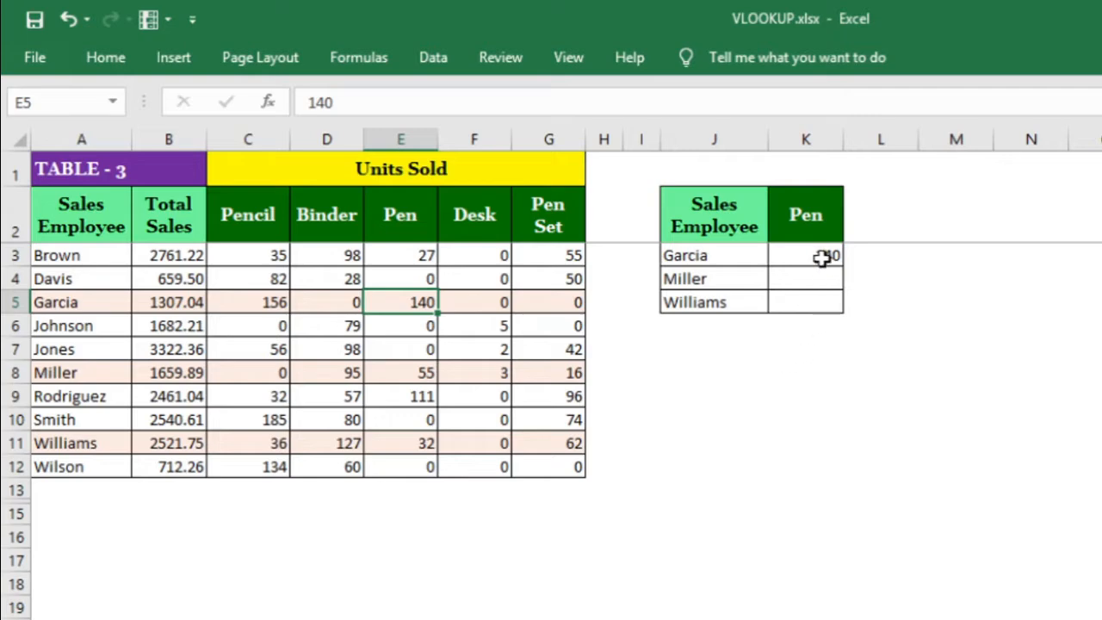
Clear the manually entered value from cell K3.
{"action": "left_click", "coordinate": [824, 255]}
{"action": "key", "text": "Delete"}
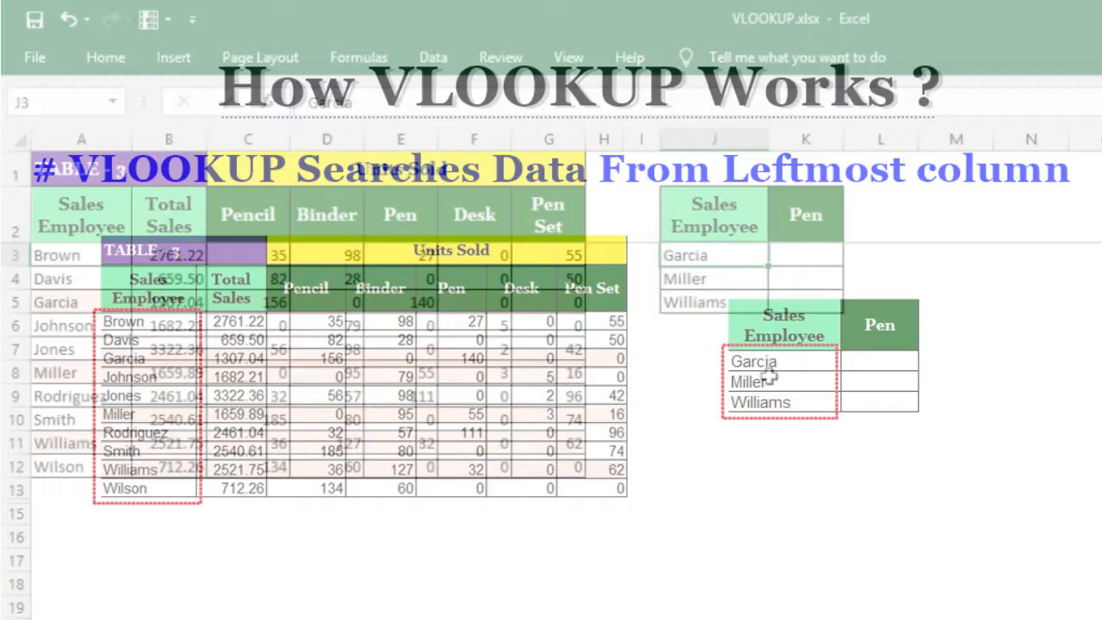
{"action": "key", "text": "Down"}
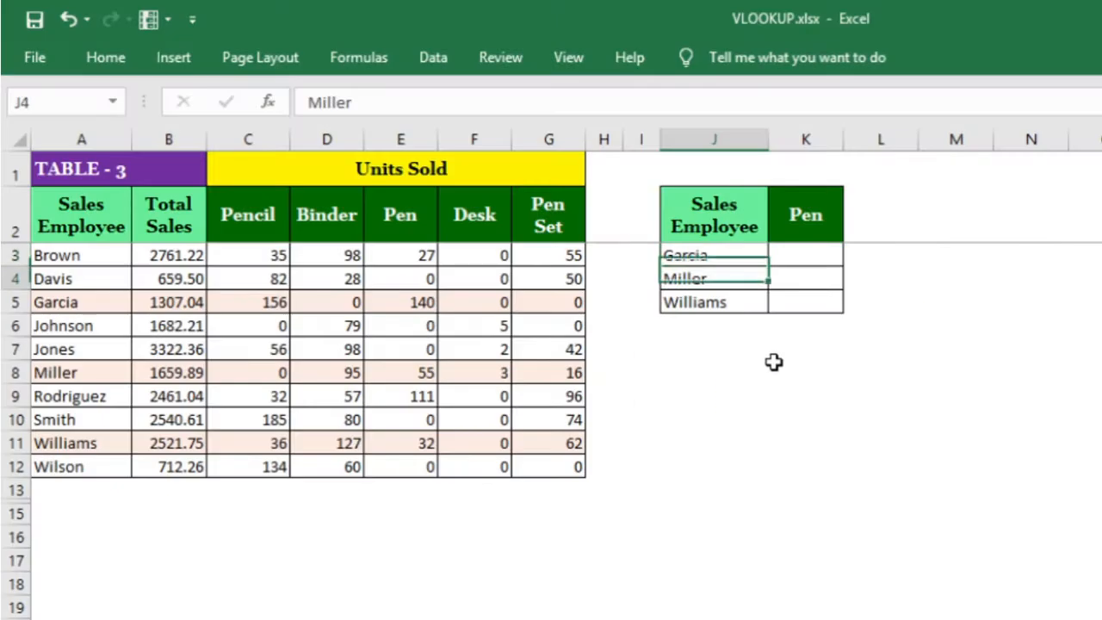
{"action": "key", "text": "Down"}
Begin a VLOOKUP formula in cell K3 with J3 as the lookup value.
{"action": "left_click", "coordinate": [820, 255]}
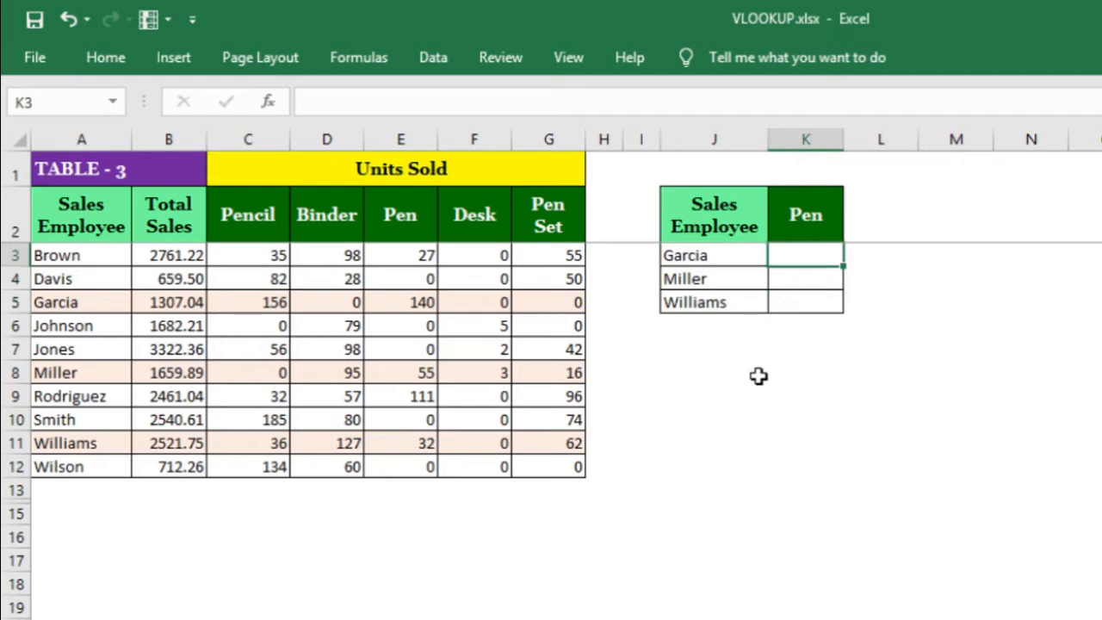
{"action": "type", "text": "=vlo"}
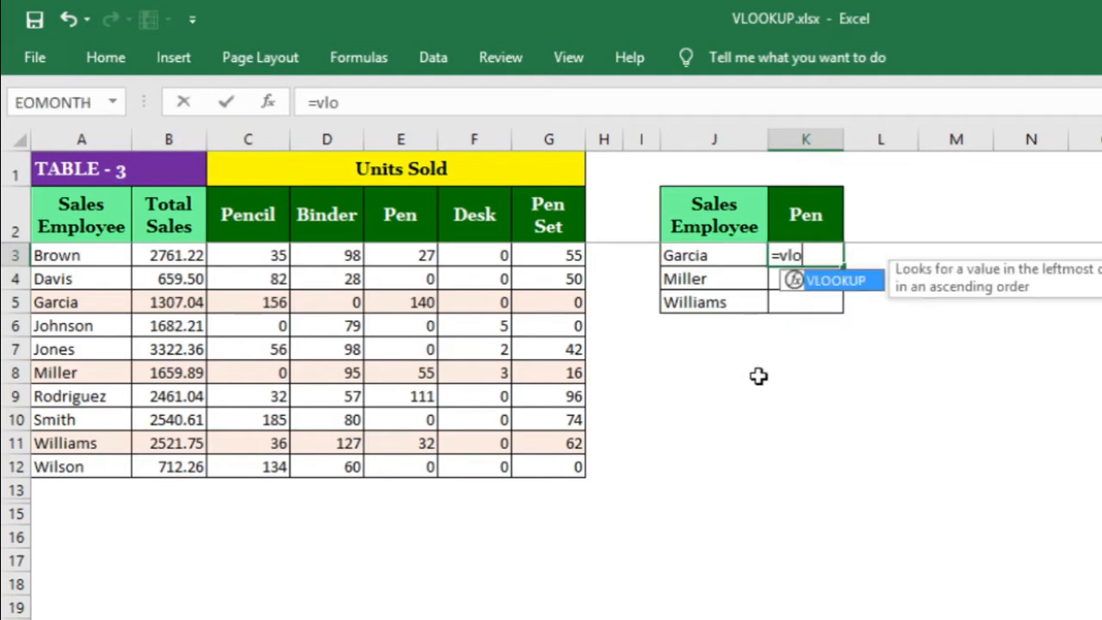
{"action": "key", "text": "Tab"}
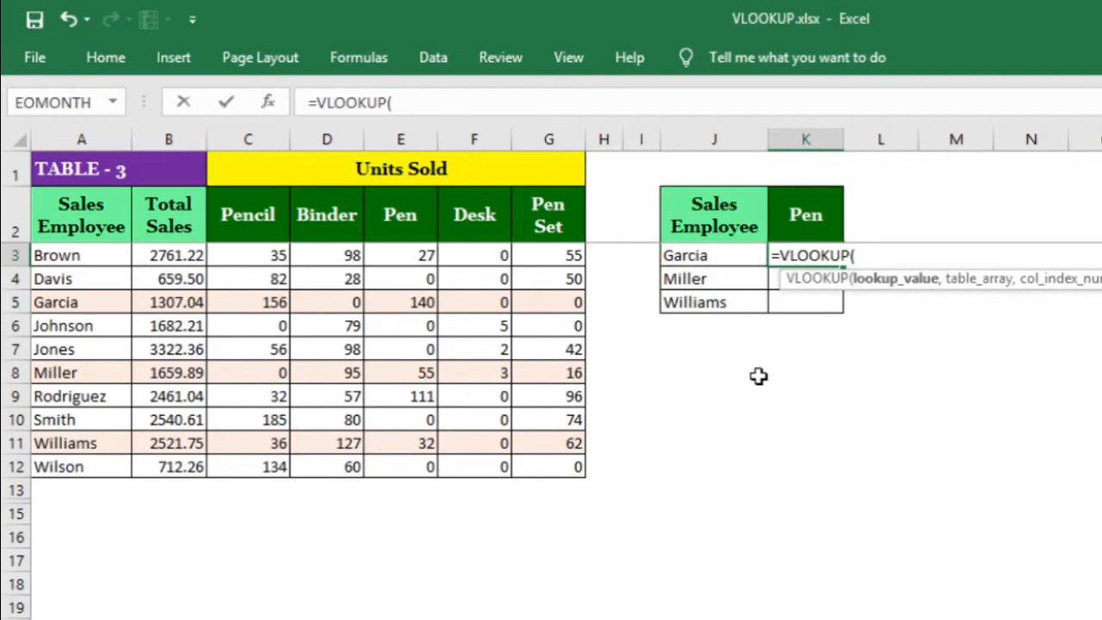
{"action": "left_click_drag", "start_coordinate": [794, 283], "coordinate": [592, 373]}
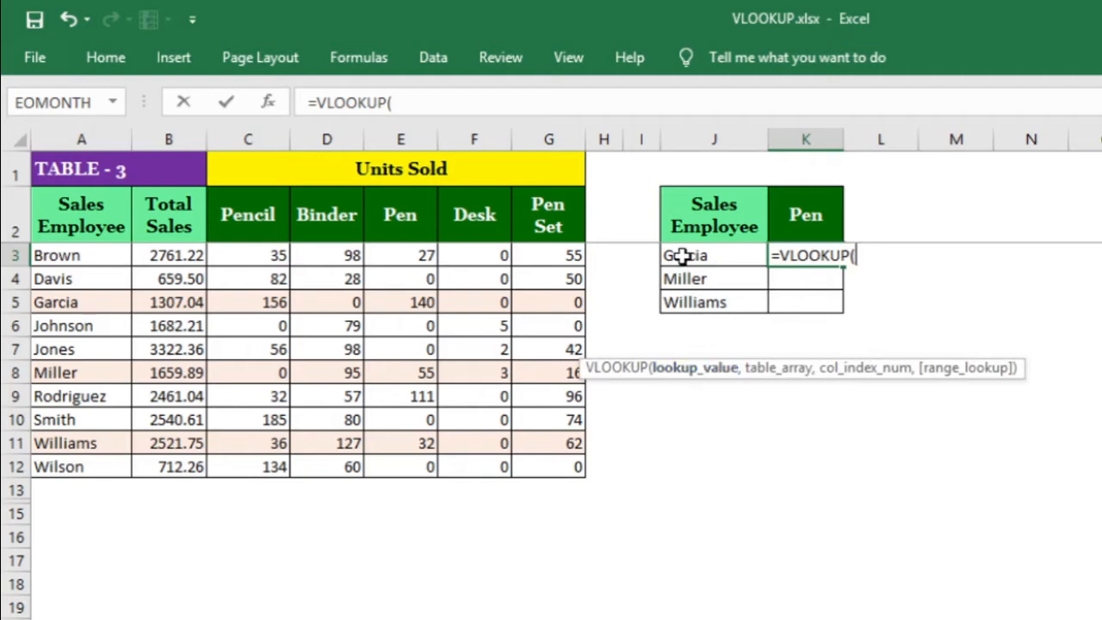
{"action": "left_click", "coordinate": [730, 255]}
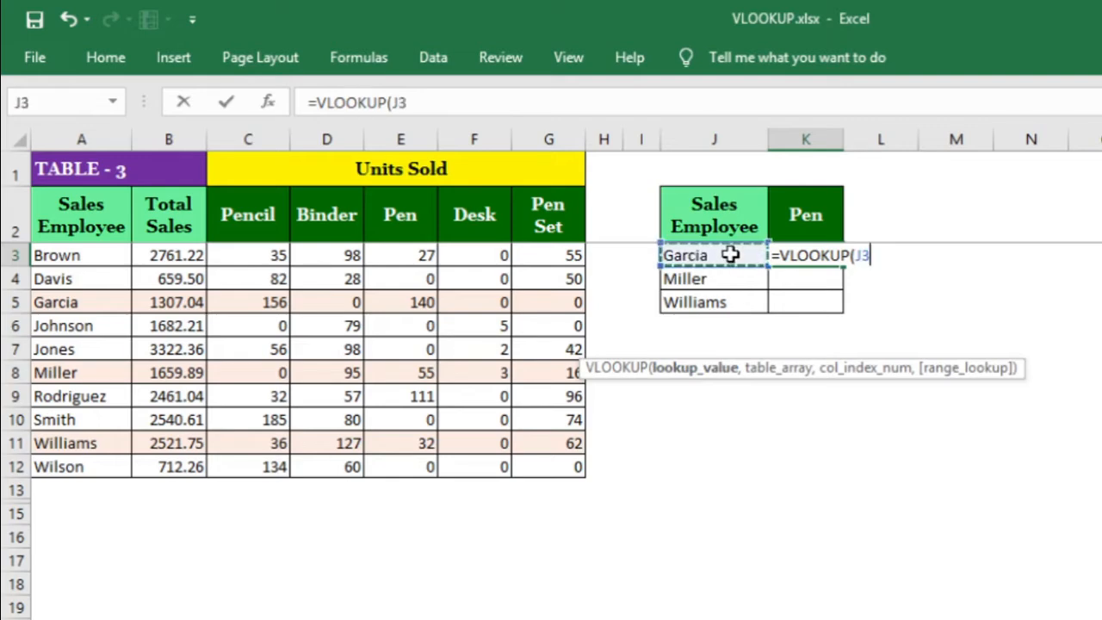
{"action": "type", "text": ","}
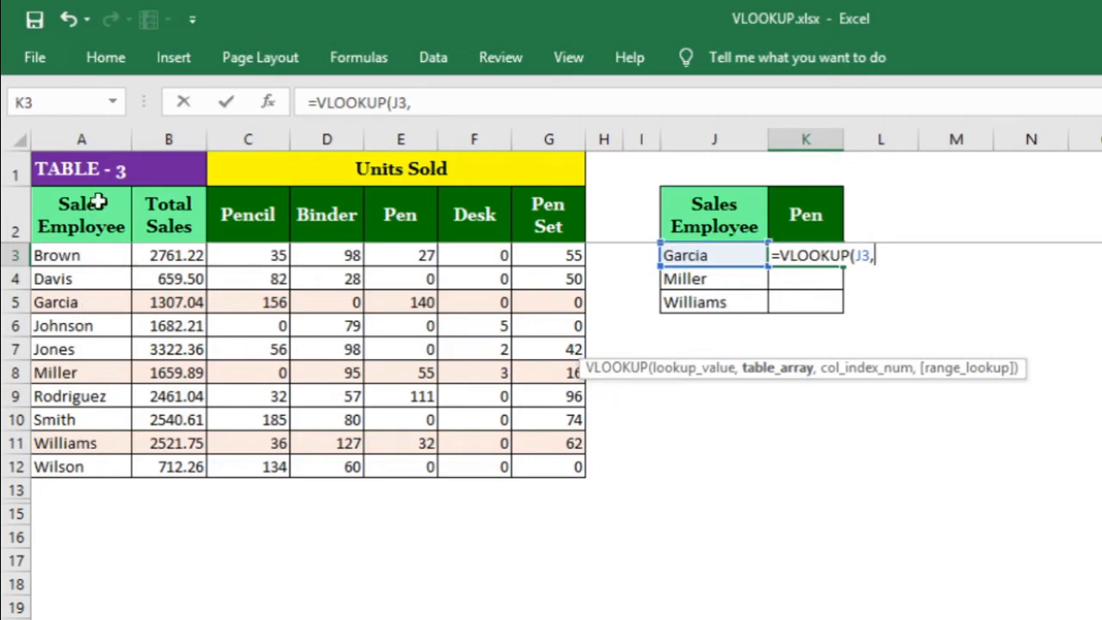
Set the formula's table array to A3:E12 and make the reference absolute as $A$3:$E$12.
{"action": "left_click_drag", "start_coordinate": [105, 145], "coordinate": [422, 158]}
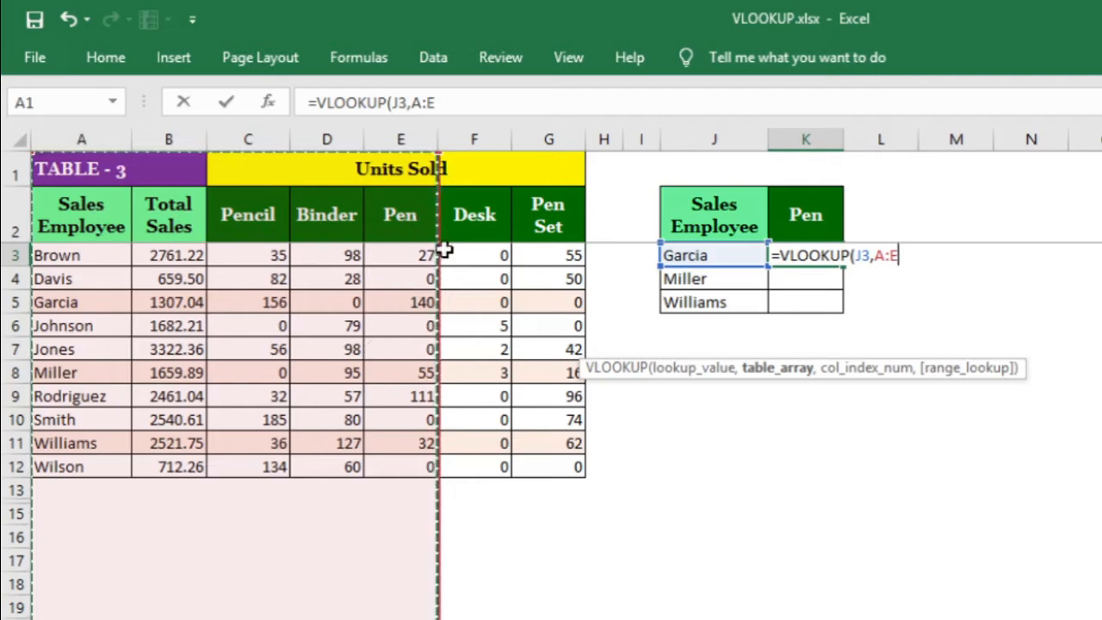
{"action": "left_click_drag", "start_coordinate": [99, 256], "coordinate": [434, 463]}
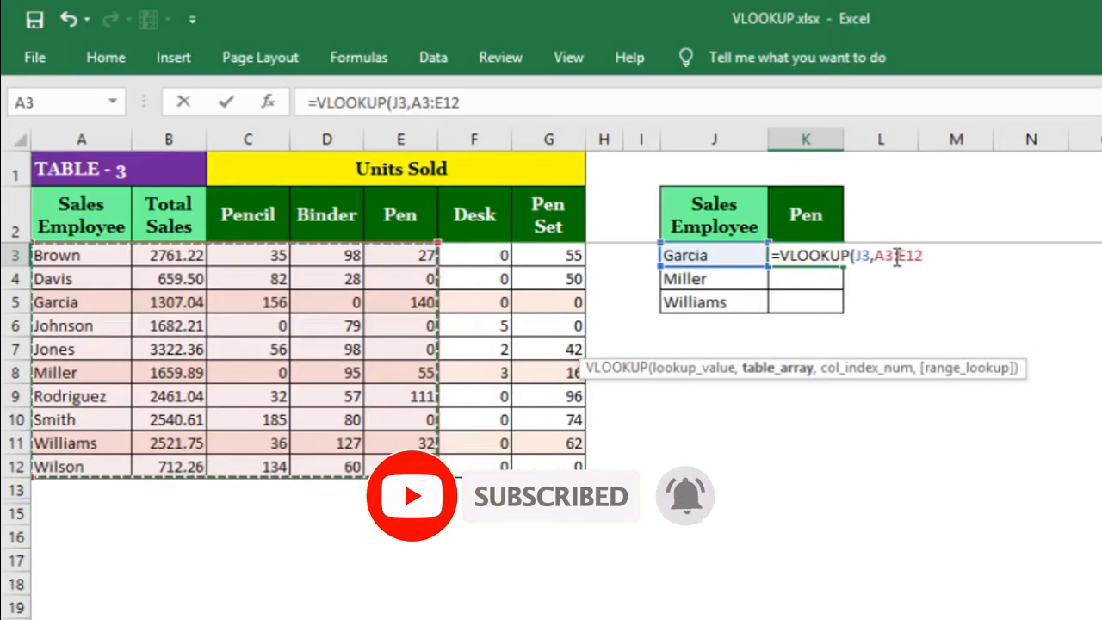
{"action": "key", "text": "F4"}
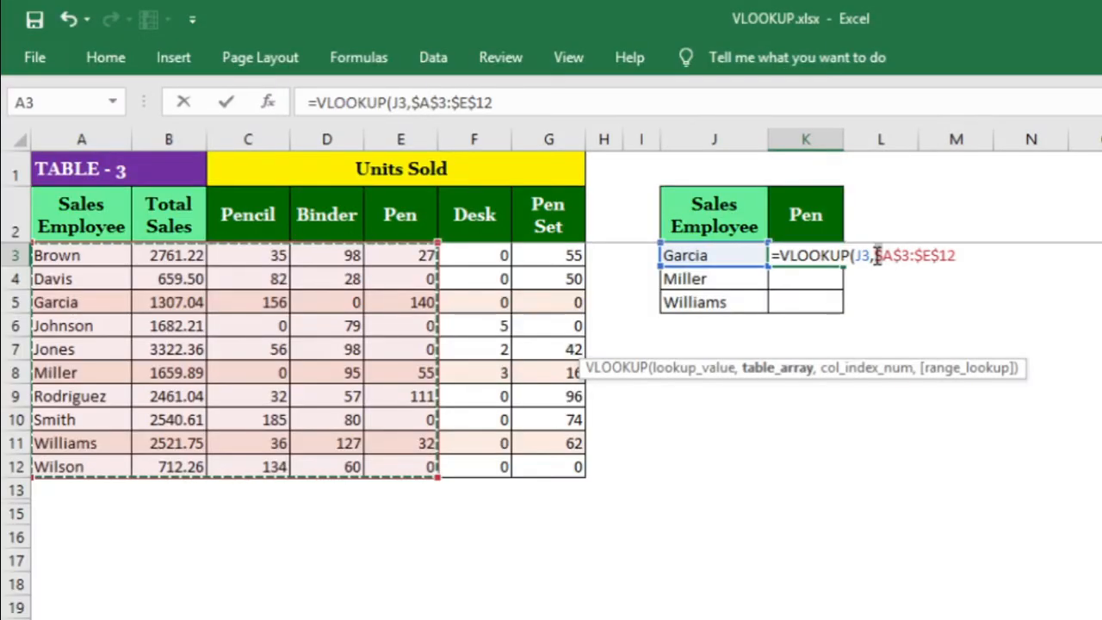
{"action": "left_click", "coordinate": [870, 254]}
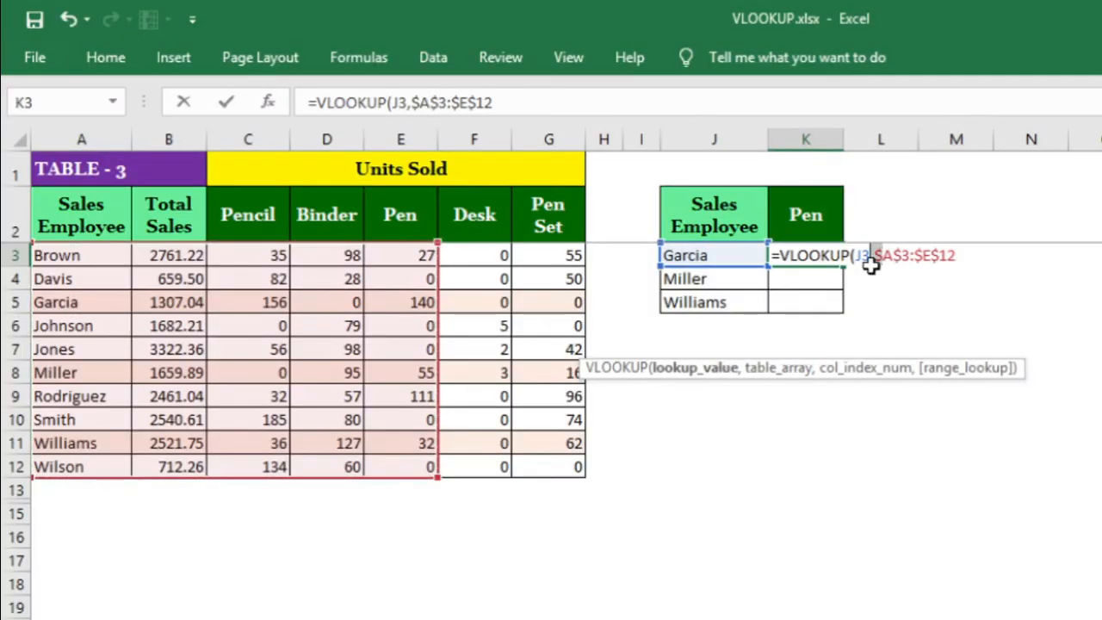
{"action": "key", "text": "Right"}
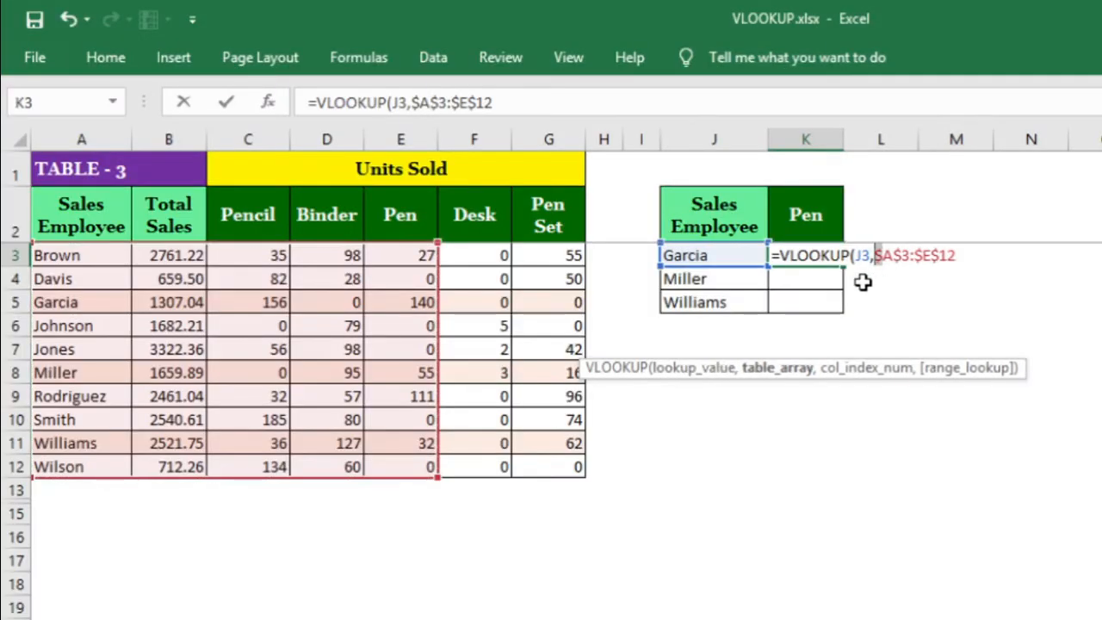
{"action": "left_click", "coordinate": [902, 256]}
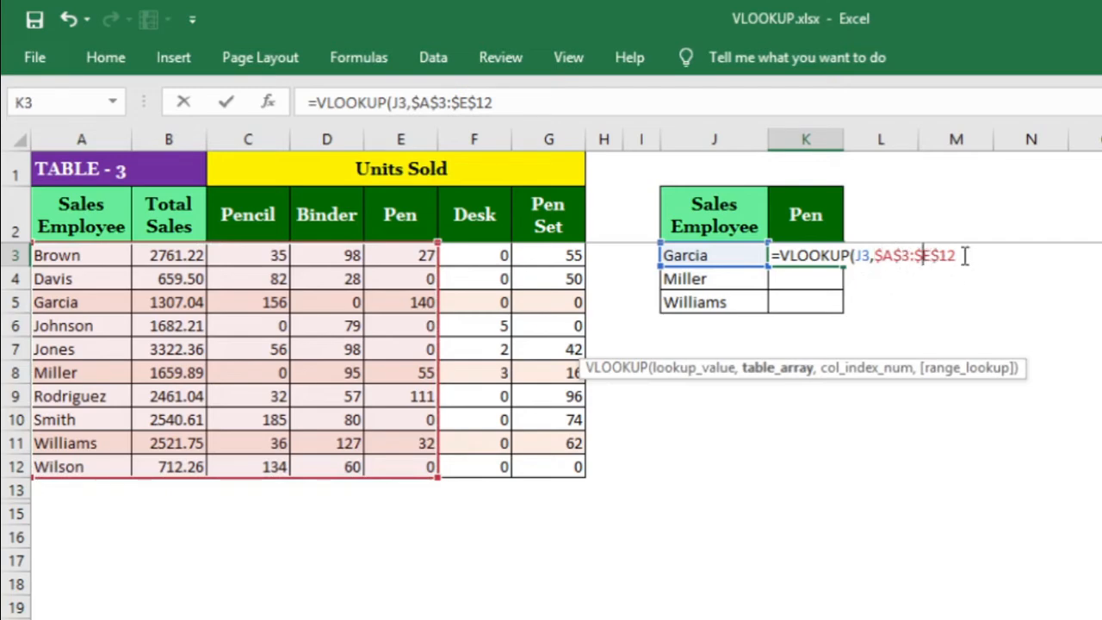
{"action": "left_click", "coordinate": [941, 252]}
Replace the absolute range in the formula with whole columns A:E, and discard the unfinished formula.
{"action": "left_click", "coordinate": [923, 256]}
{"action": "key", "text": "BackSpace"}
{"action": "key", "text": "BackSpace"}
{"action": "key", "text": "BackSpace"}
{"action": "key", "text": "BackSpace"}
{"action": "key", "text": "BackSpace"}
{"action": "key", "text": "BackSpace"}
{"action": "key", "text": "BackSpace"}
{"action": "key", "text": "BackSpace"}
{"action": "key", "text": "BackSpace"}
{"action": "key", "text": "BackSpace"}
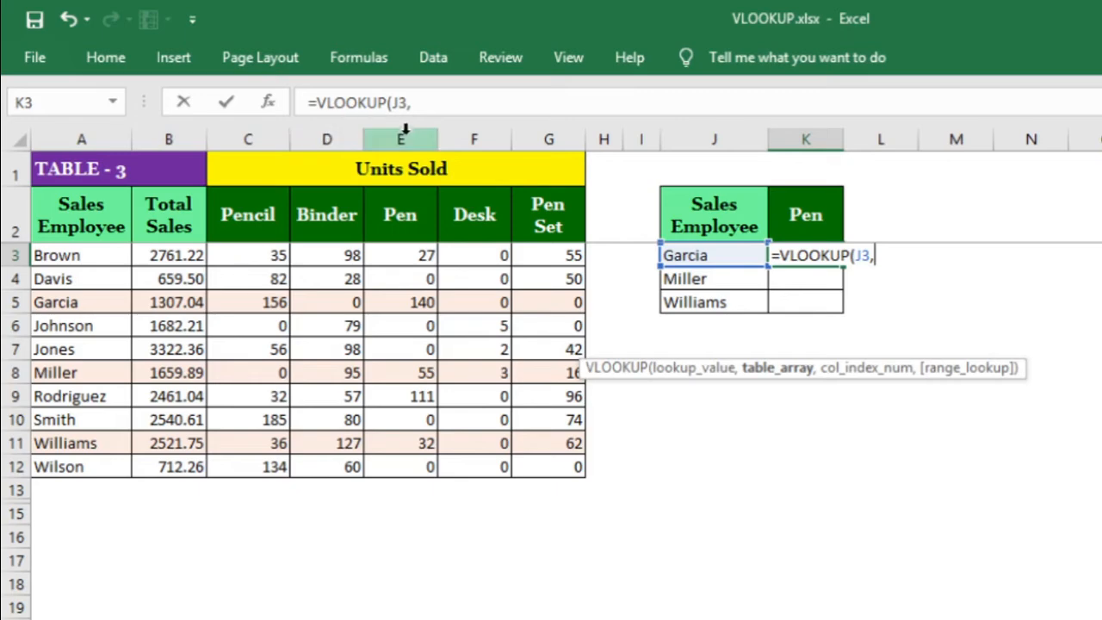
{"action": "left_click_drag", "start_coordinate": [403, 139], "coordinate": [88, 129]}
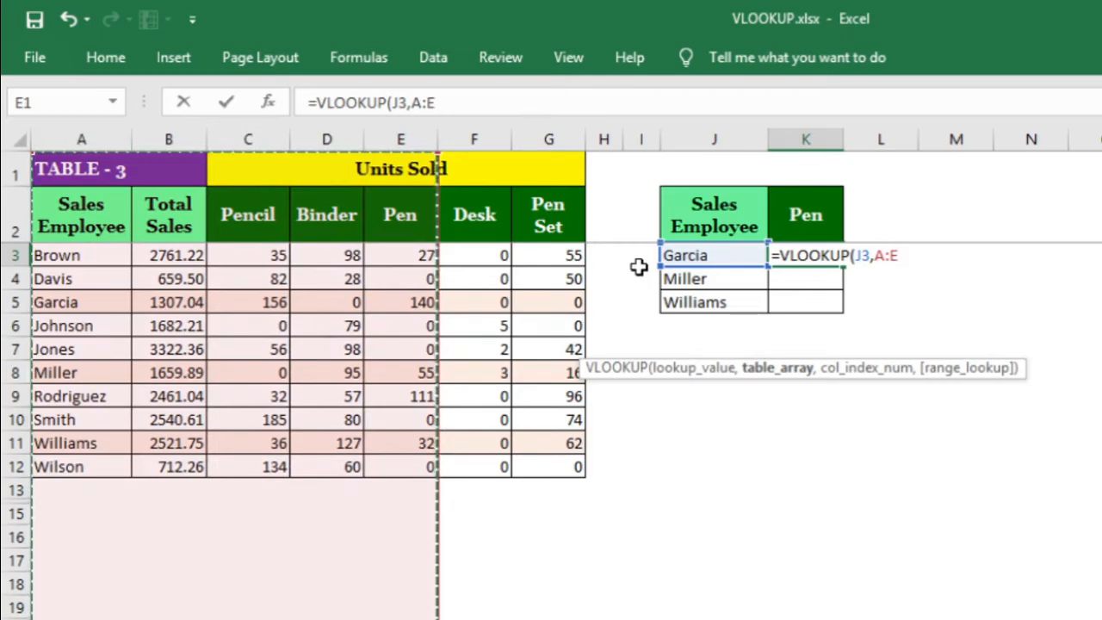
{"action": "key", "text": "Escape"}
Try inserting a copy of column A before the Desk column, and undo the insertion.
{"action": "left_click", "coordinate": [94, 140]}
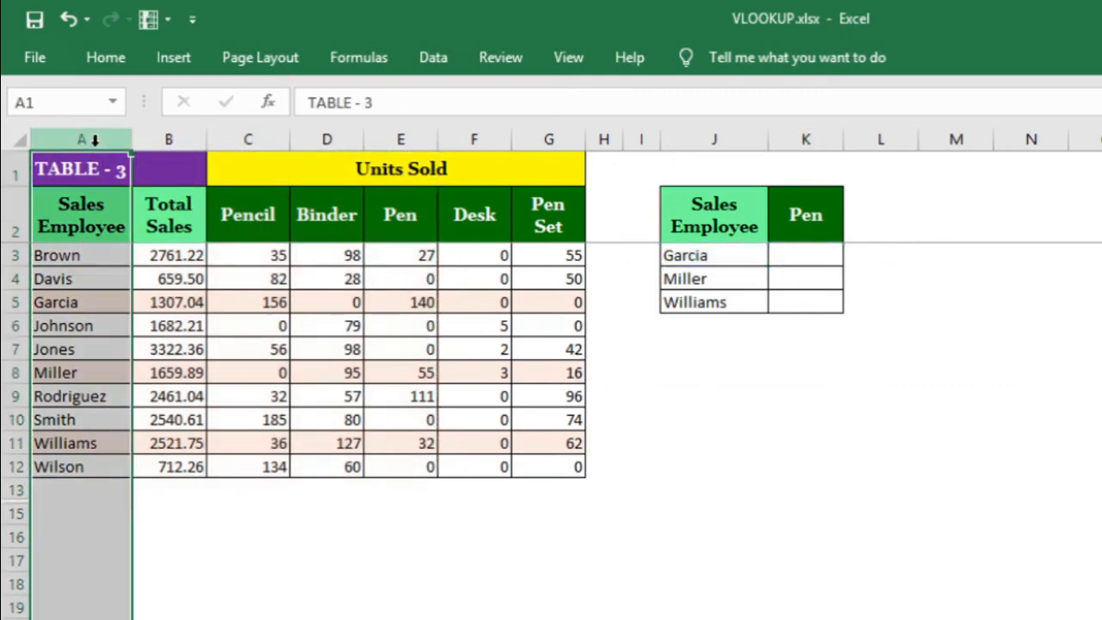
{"action": "key", "text": "ctrl+c"}
{"action": "right_click", "coordinate": [473, 138]}
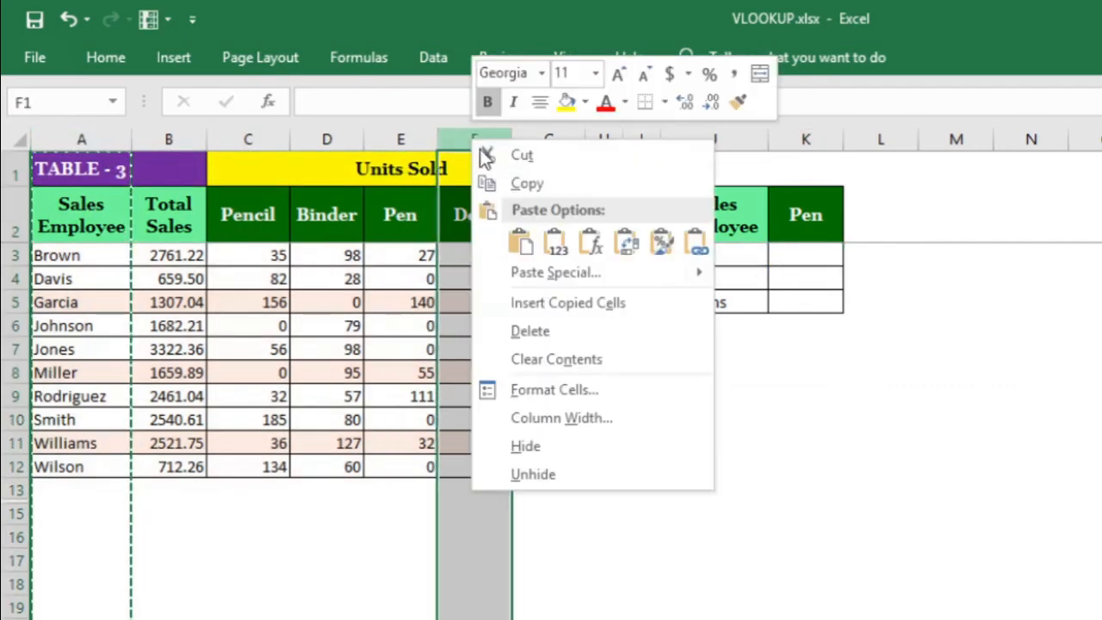
{"action": "left_click", "coordinate": [516, 303]}
{"action": "left_click", "coordinate": [502, 214]}
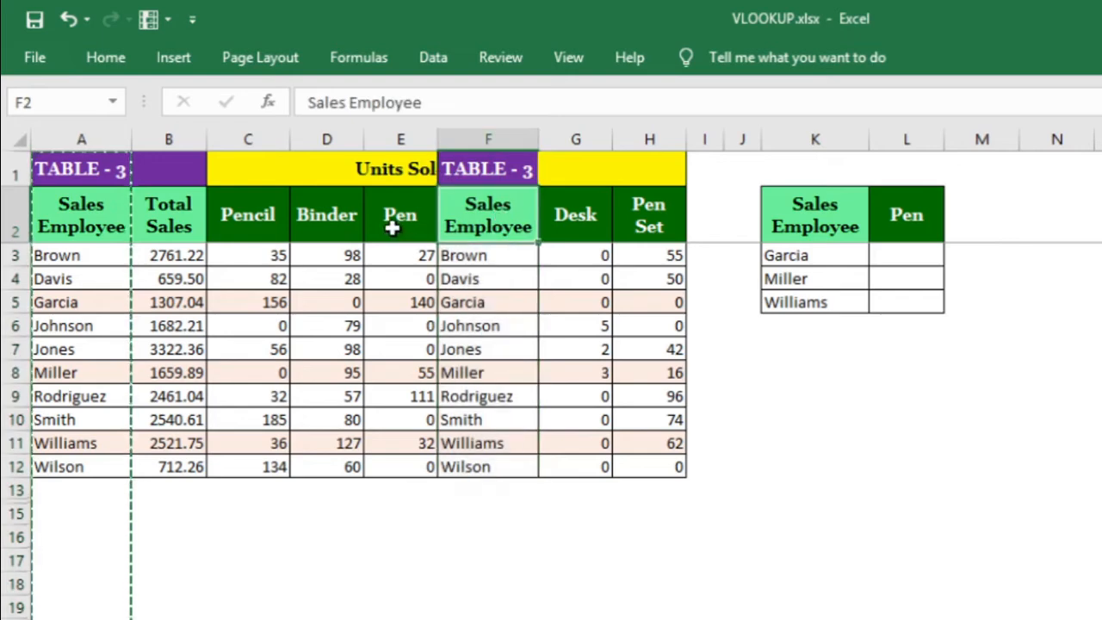
{"action": "left_click_drag", "start_coordinate": [390, 221], "coordinate": [484, 234]}
{"action": "key", "text": "ctrl+z"}
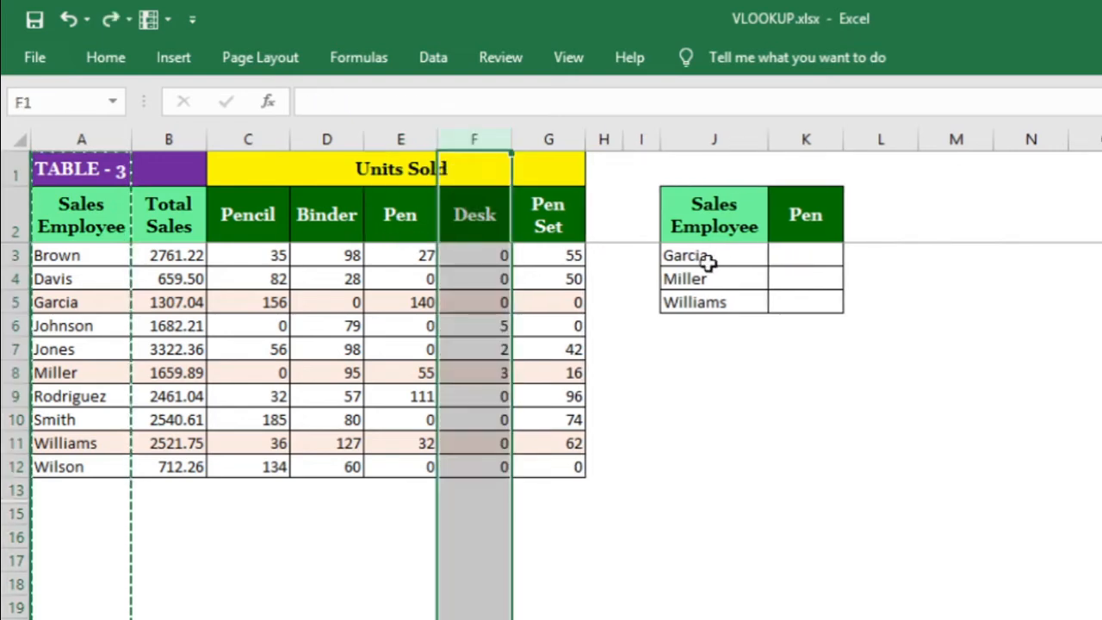
Start a new VLOOKUP formula in cell K3 using J3 as the lookup value.
{"action": "left_click", "coordinate": [793, 258]}
{"action": "type", "text": "=vl"}
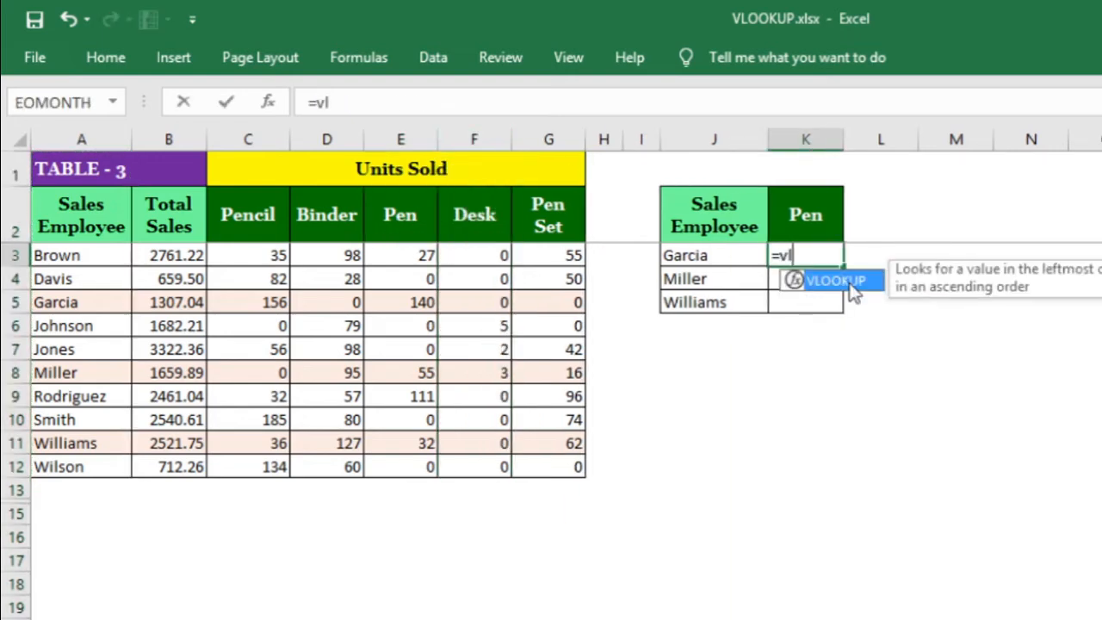
{"action": "key", "text": "Tab"}
{"action": "key", "text": "Left"}
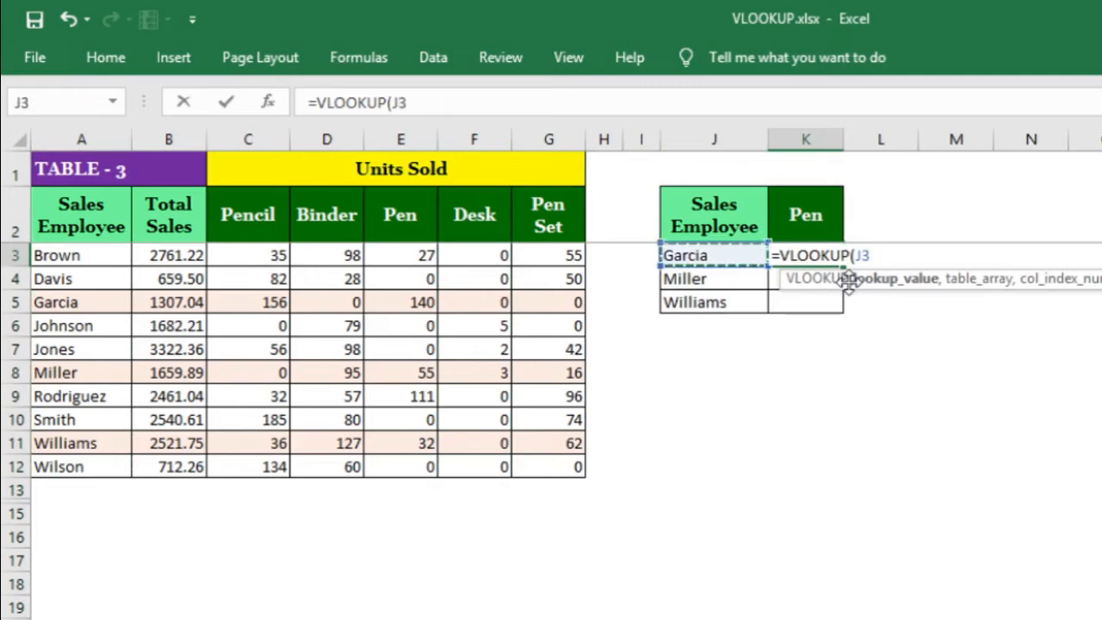
{"action": "type", "text": ","}
Set the table array to whole columns A:E and the column index number to 5.
{"action": "left_click_drag", "start_coordinate": [93, 138], "coordinate": [211, 155]}
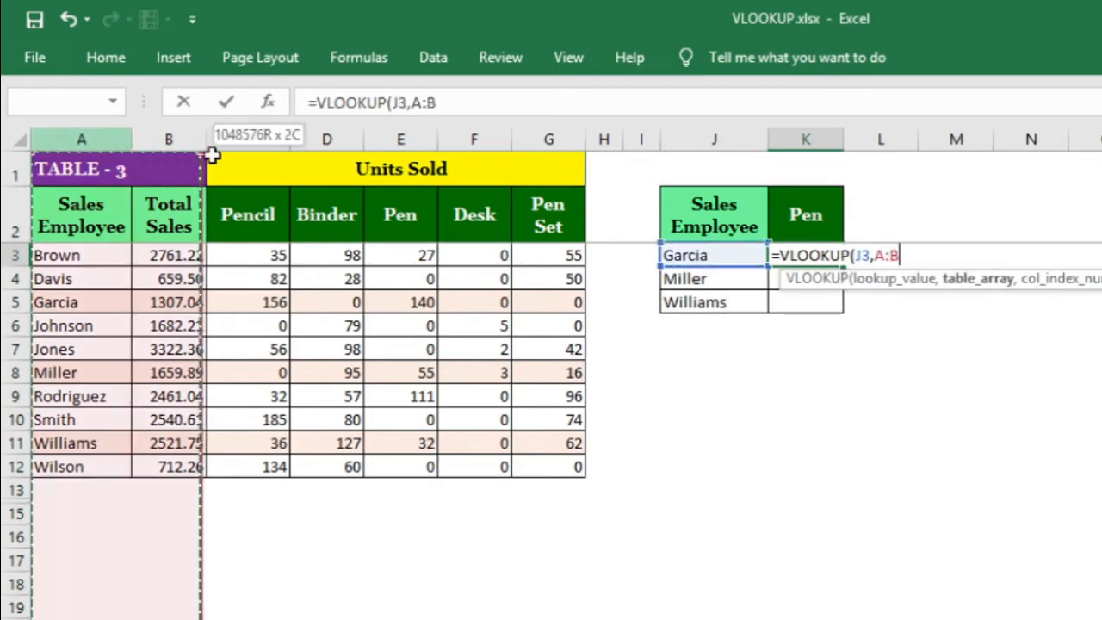
{"action": "left_click_drag", "start_coordinate": [341, 153], "coordinate": [394, 153]}
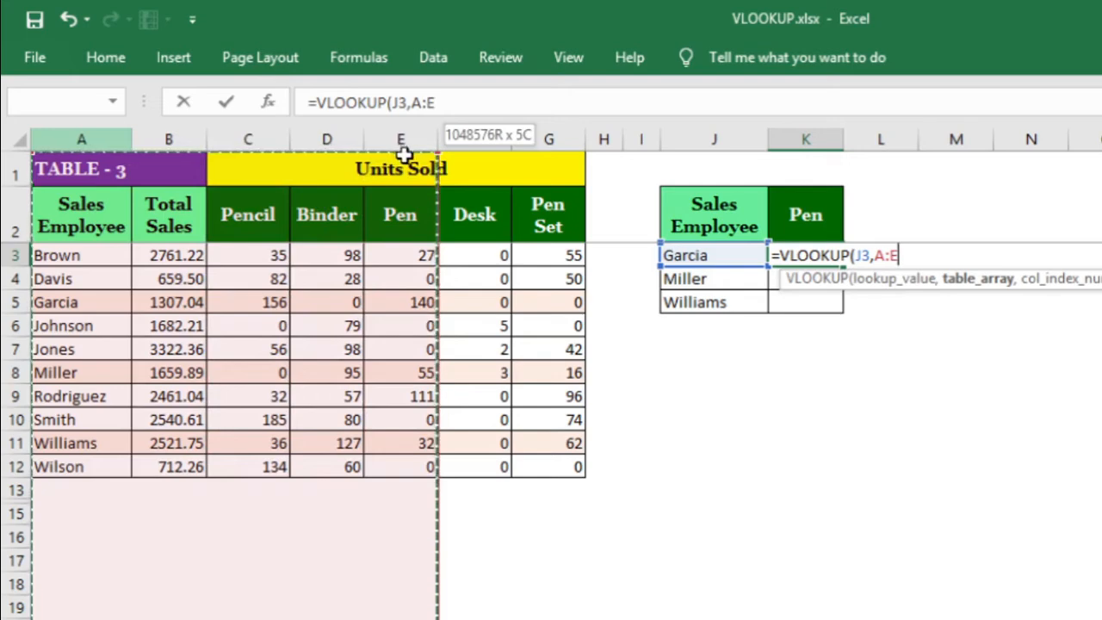
{"action": "left_click_drag", "start_coordinate": [405, 153], "coordinate": [433, 222]}
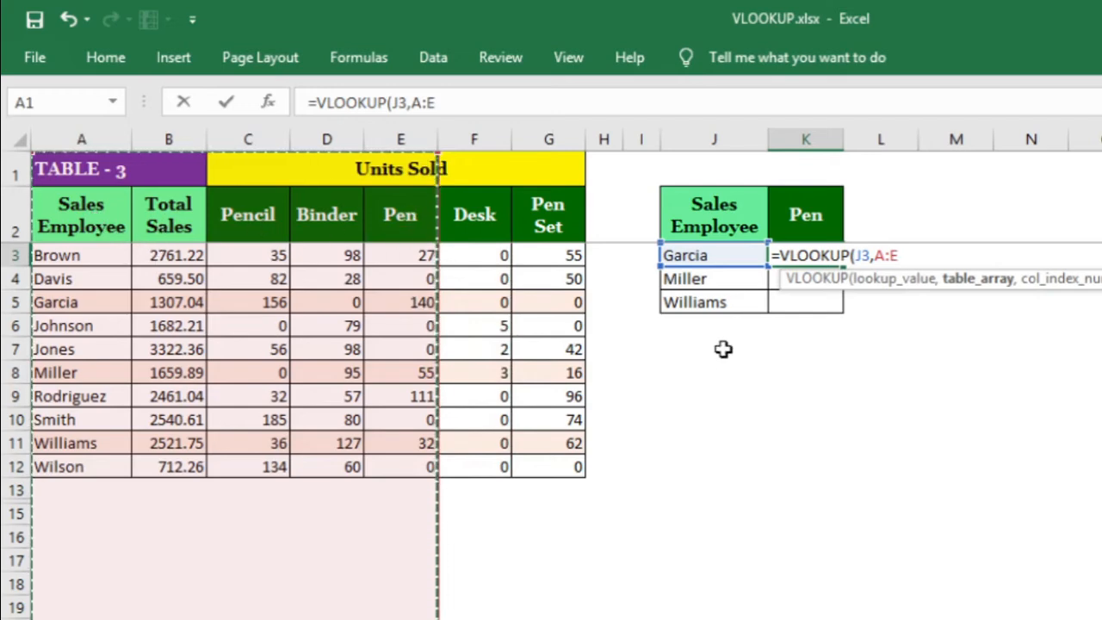
{"action": "type", "text": ",5"}
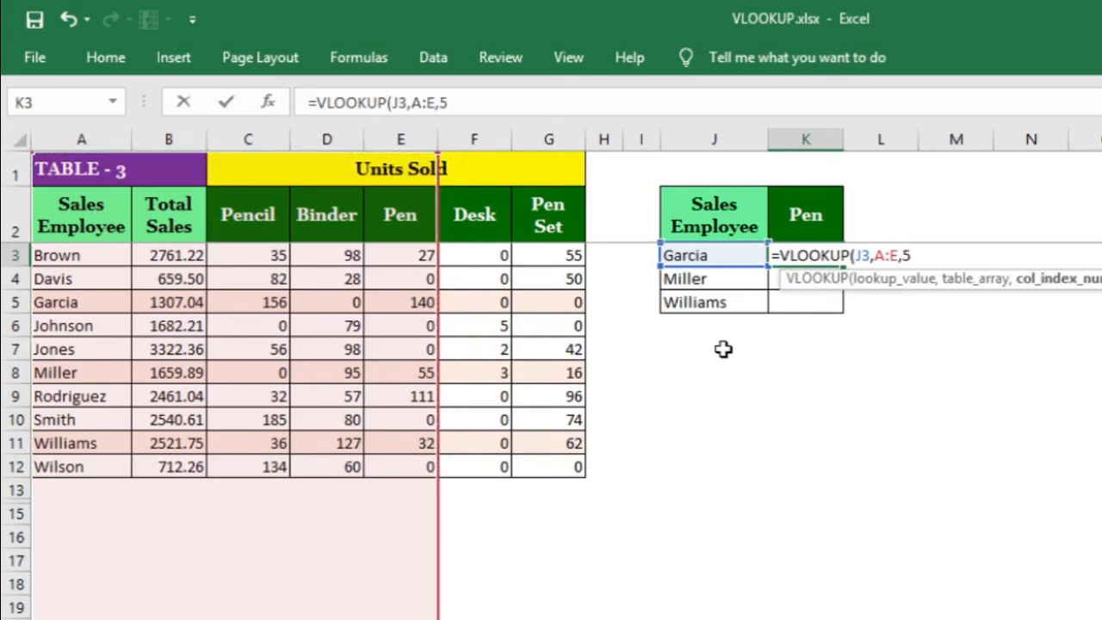
Set the range lookup argument to FALSE for an exact match, and complete the VLOOKUP formula in K3.
{"action": "type", "text": ","}
{"action": "left_click_drag", "start_coordinate": [792, 278], "coordinate": [542, 397]}
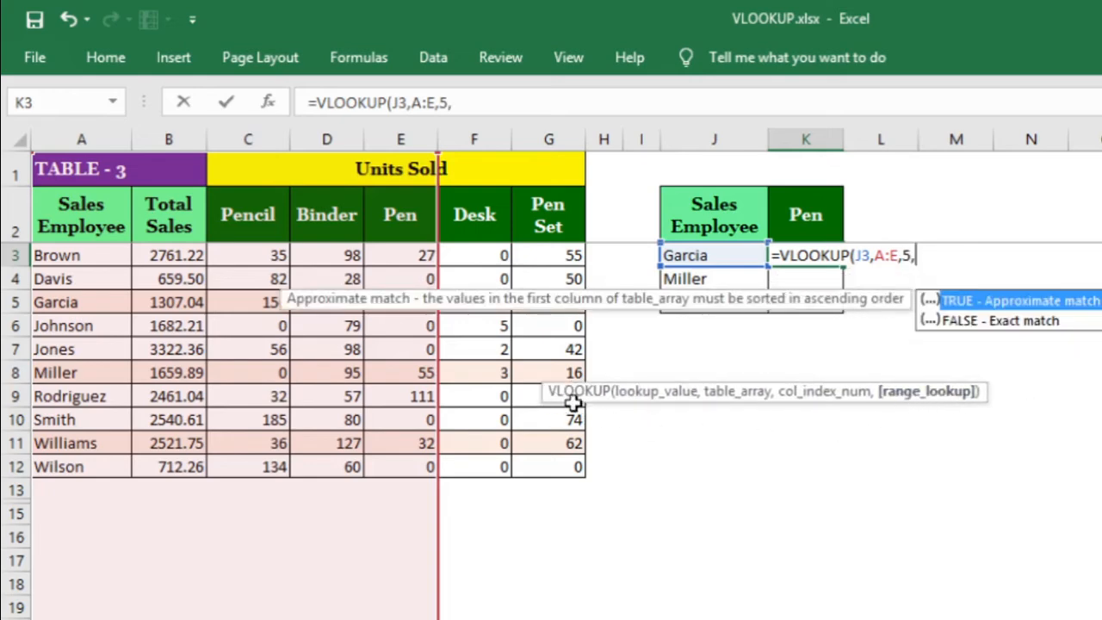
{"action": "left_click_drag", "start_coordinate": [551, 394], "coordinate": [325, 376]}
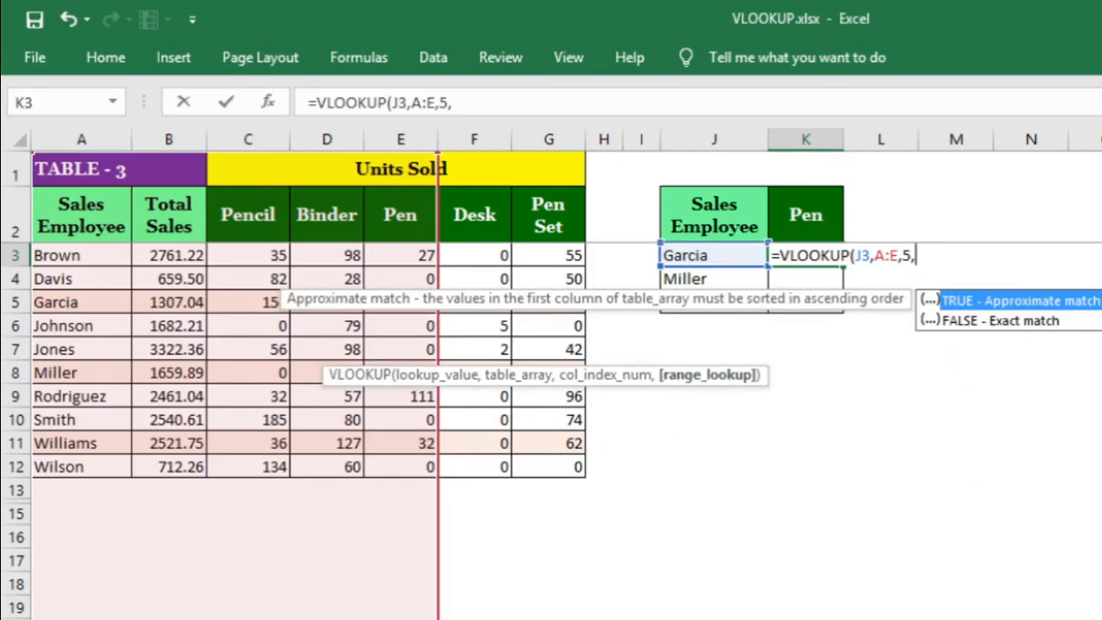
{"action": "scroll", "coordinate": [960, 383], "scroll_direction": "right", "scroll_amount": 2}
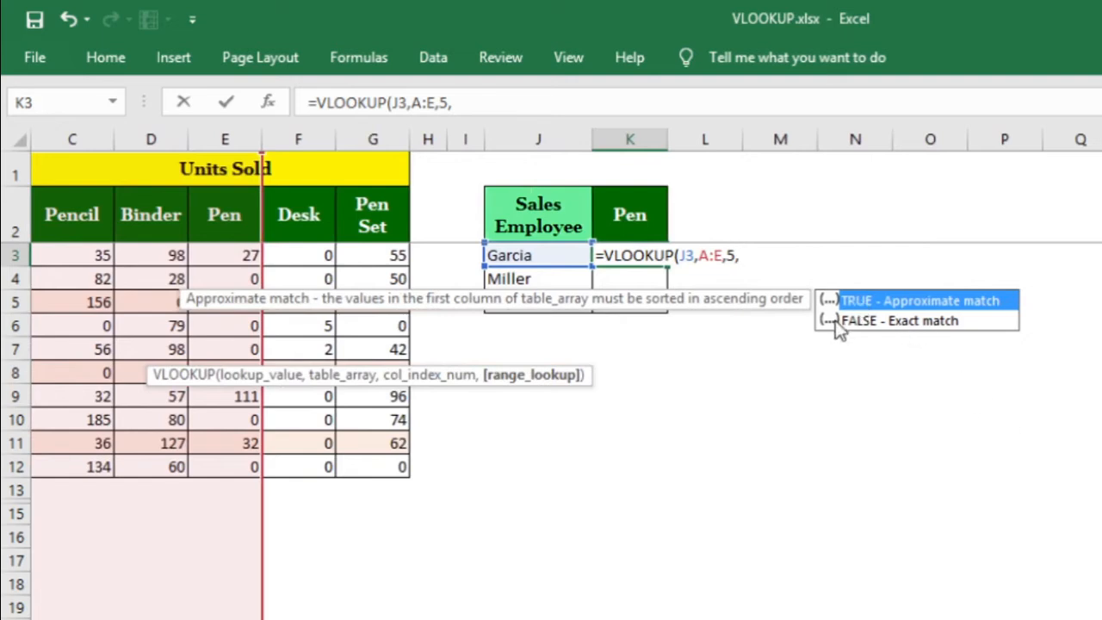
{"action": "left_click", "coordinate": [983, 326]}
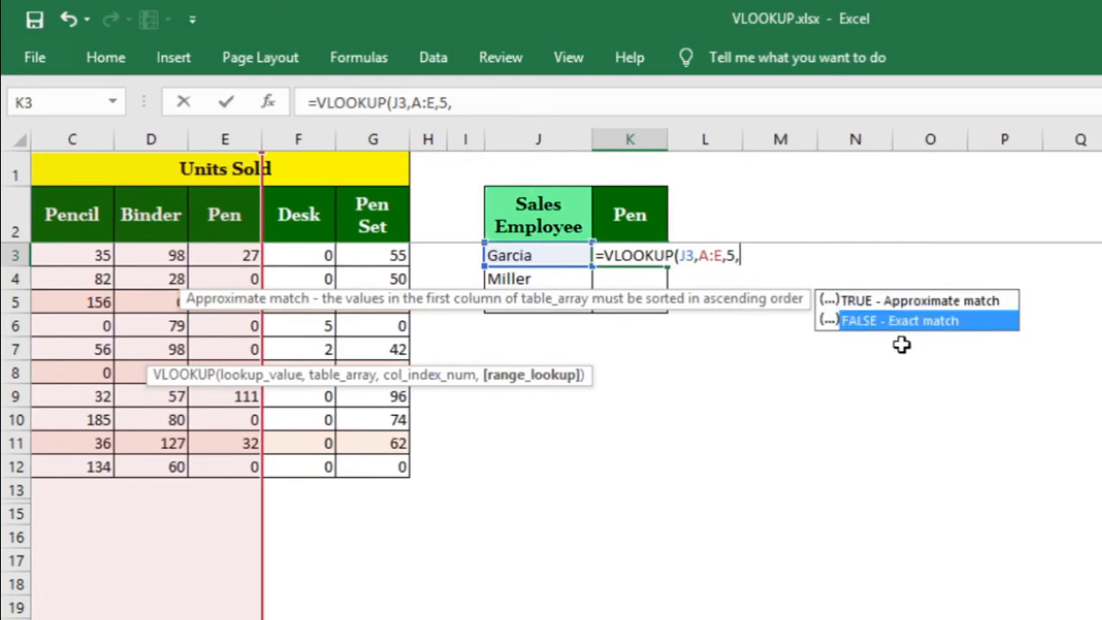
{"action": "left_click", "coordinate": [877, 303]}
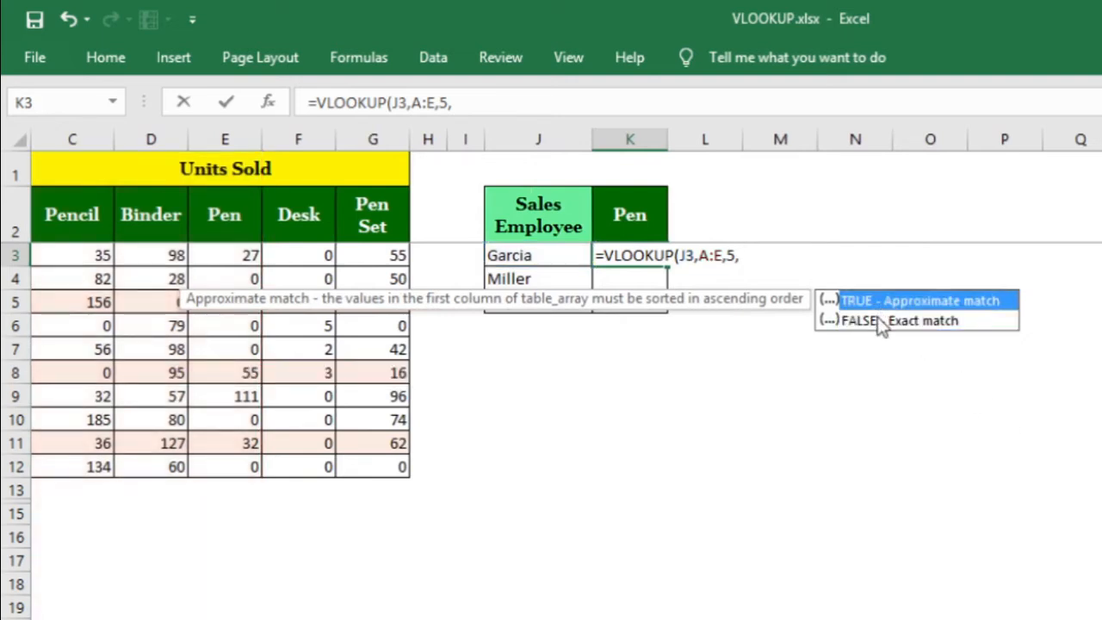
{"action": "left_click", "coordinate": [877, 321]}
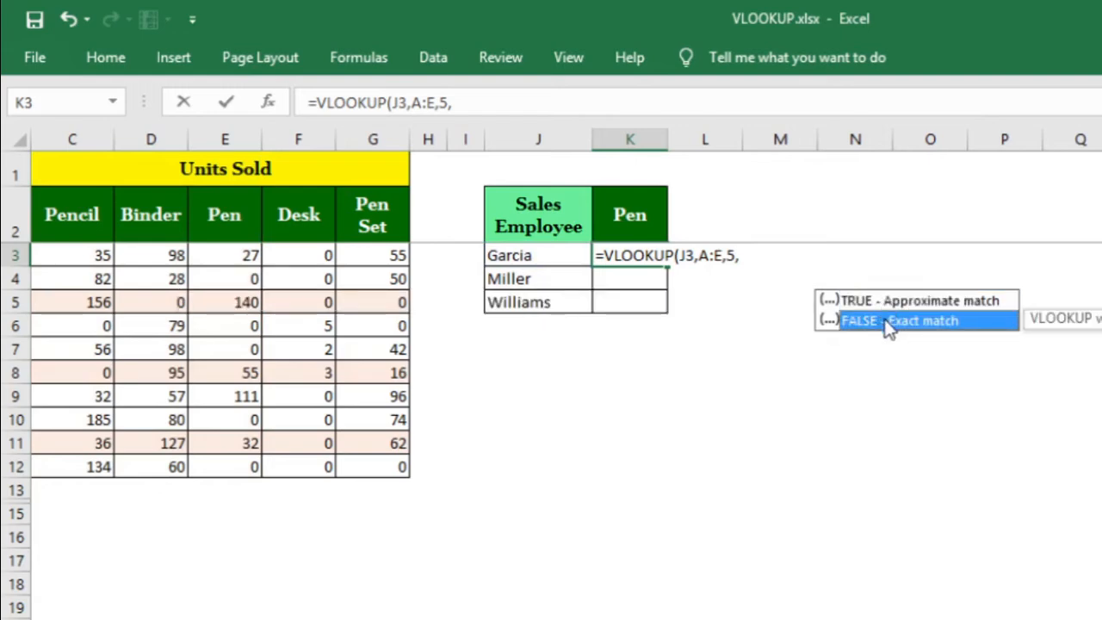
{"action": "double_click", "coordinate": [888, 323]}
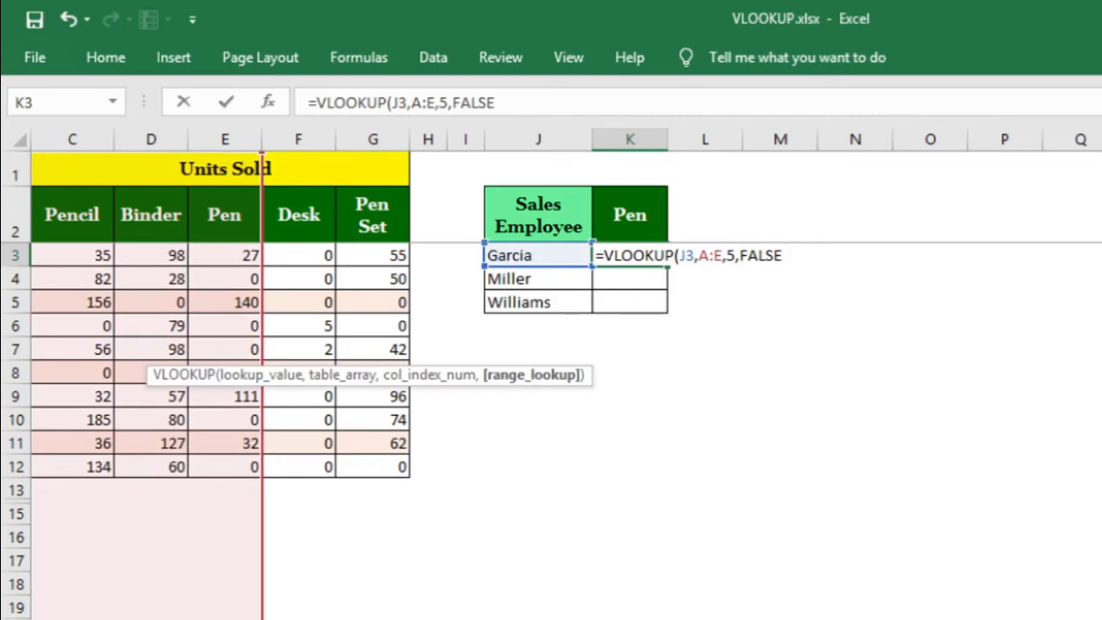
{"action": "scroll", "coordinate": [837, 364], "scroll_direction": "left", "scroll_amount": 2}
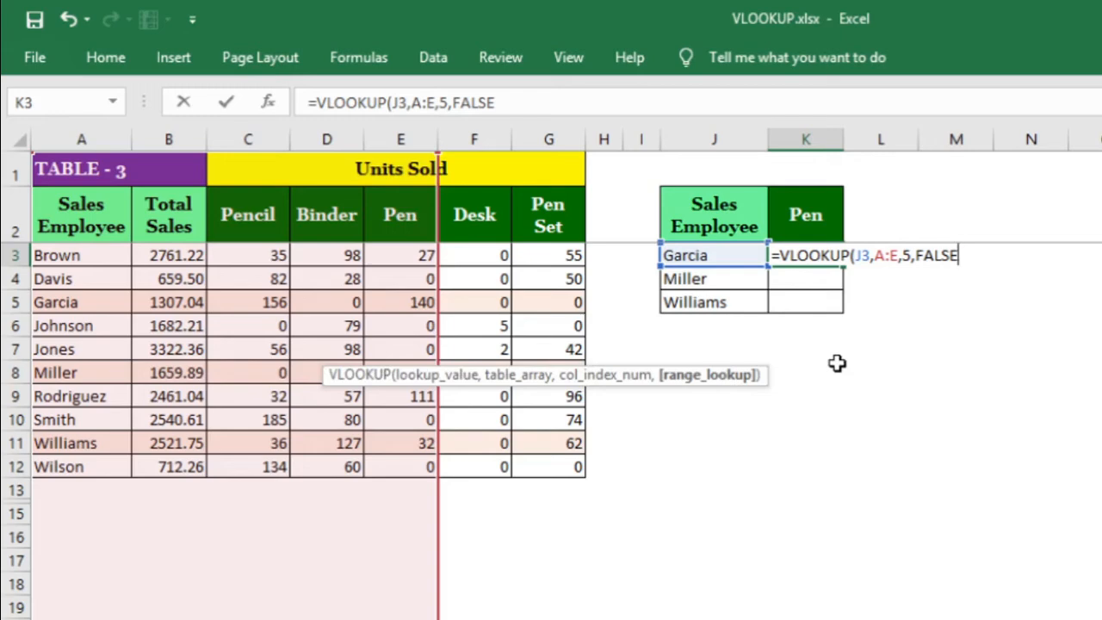
{"action": "type", "text": ")"}
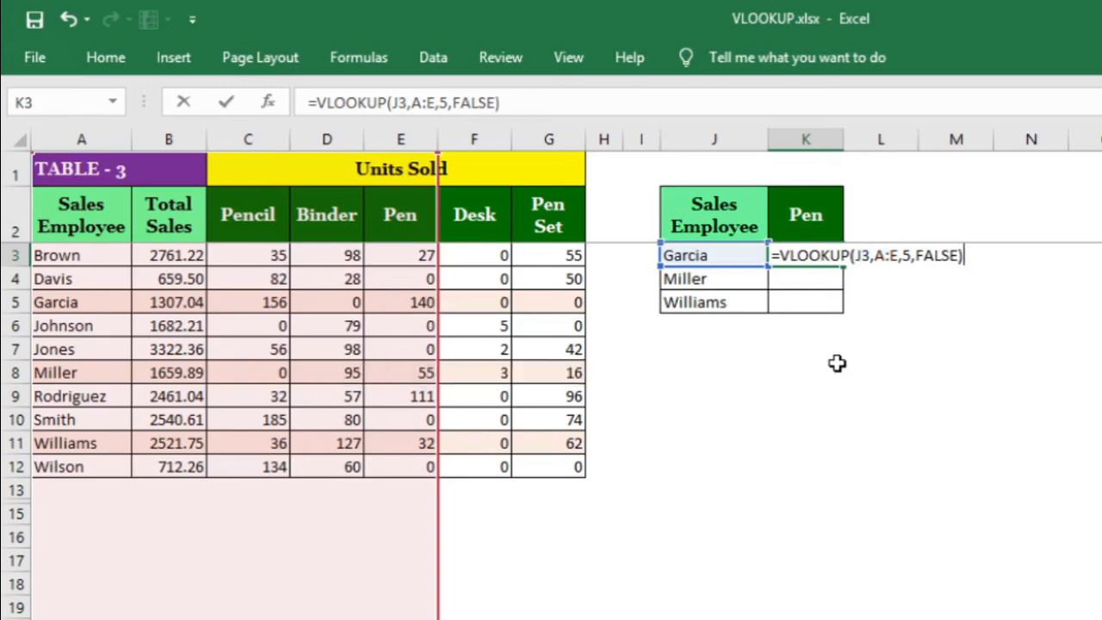
{"action": "key", "text": "Return"}
Replace FALSE with 0 as the range lookup argument in the K3 formula.
{"action": "key", "text": "Up"}
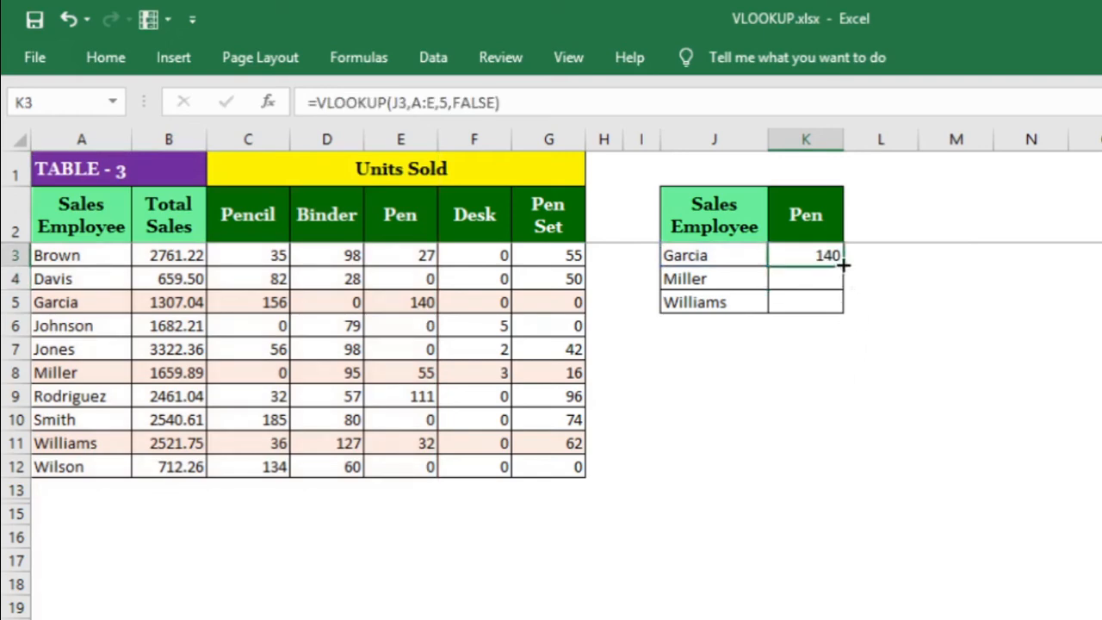
{"action": "double_click", "coordinate": [790, 255]}
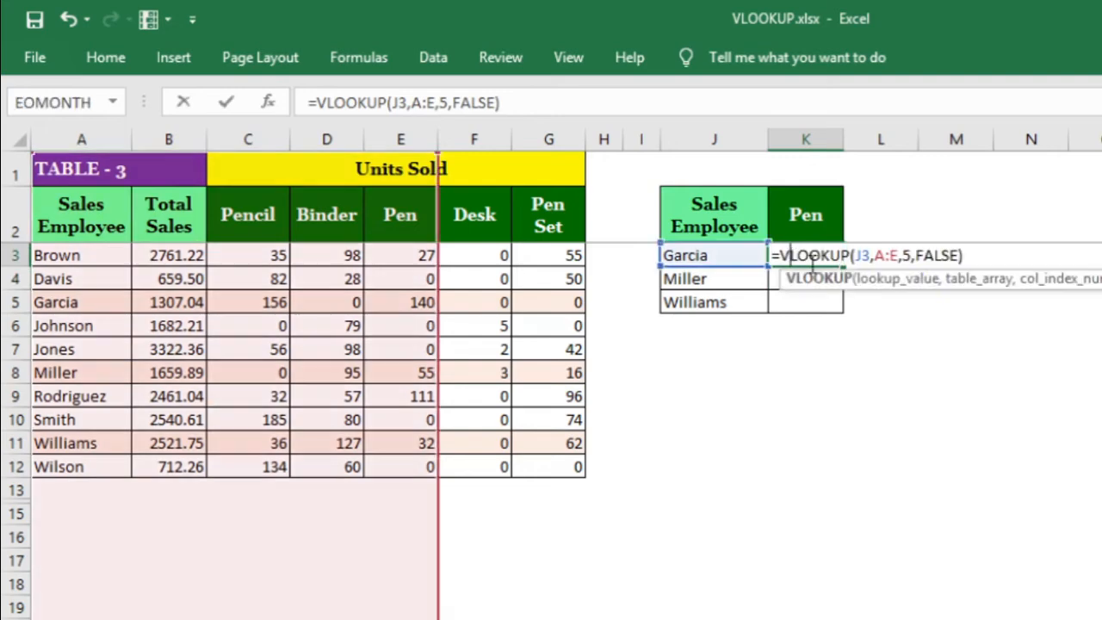
{"action": "double_click", "coordinate": [934, 255]}
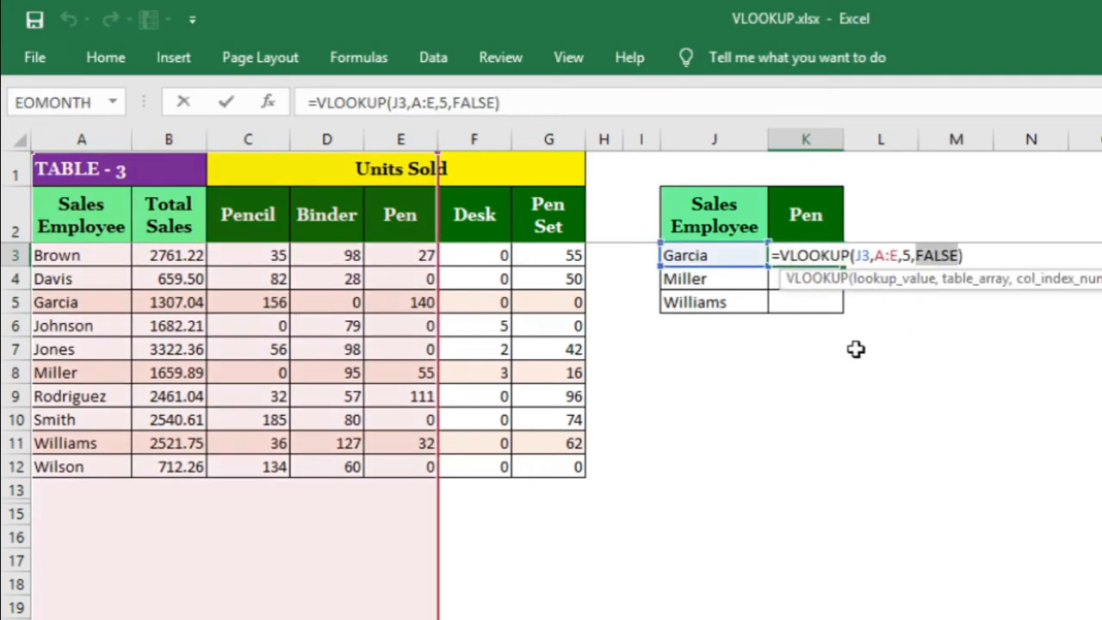
{"action": "type", "text": "0"}
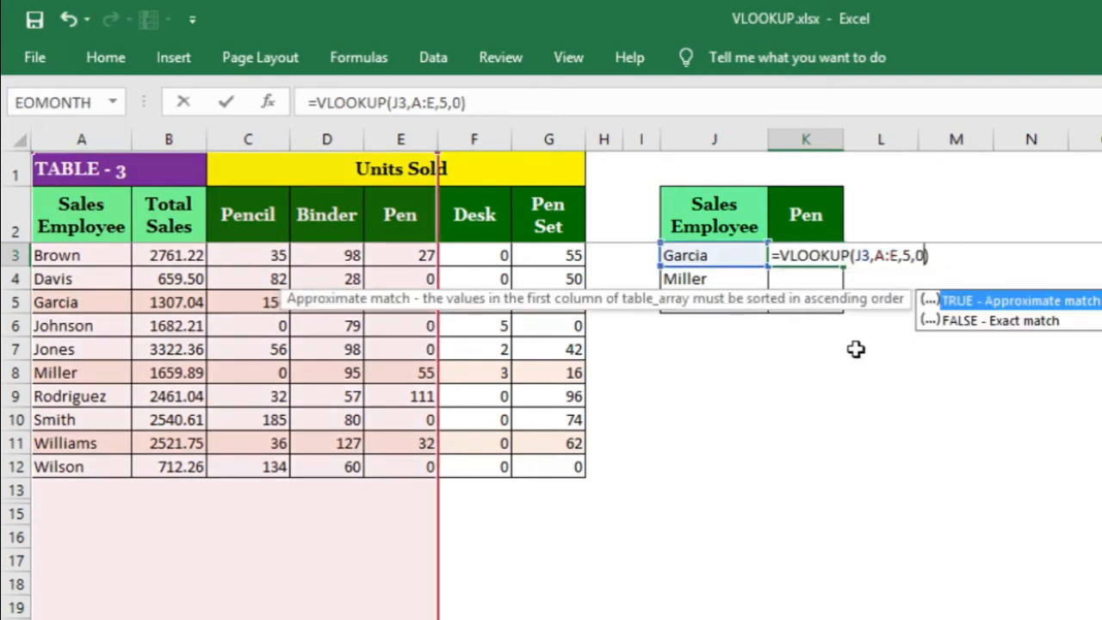
{"action": "key", "text": "Return"}
Fill the VLOOKUP formula from K3 down to K5 in the Pen column.
{"action": "left_click", "coordinate": [817, 256]}
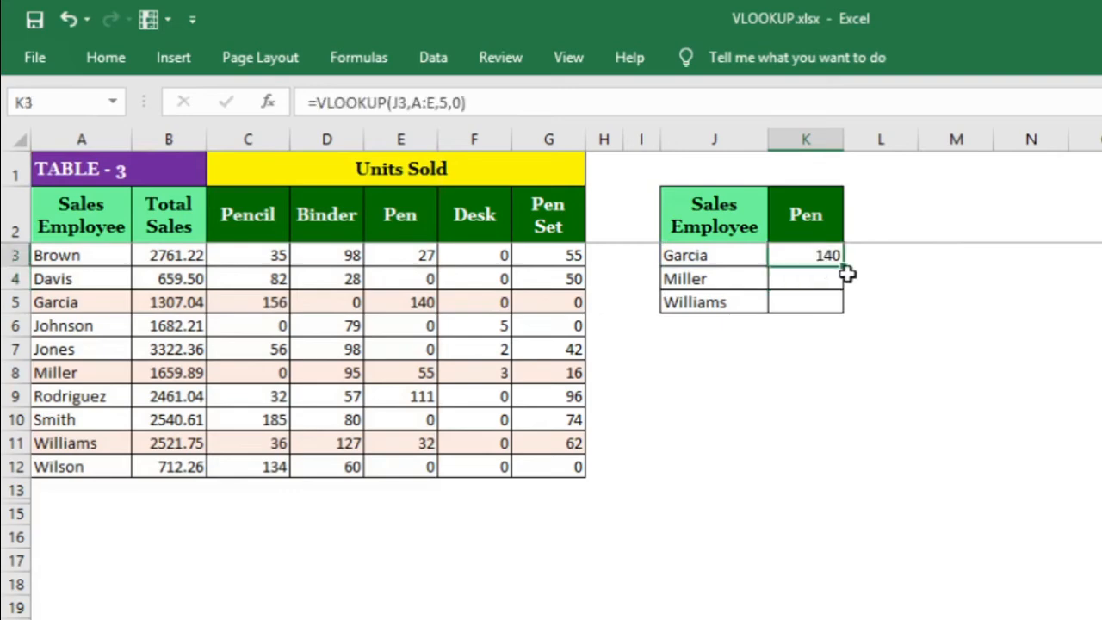
{"action": "left_click_drag", "start_coordinate": [843, 270], "coordinate": [841, 315]}
{"action": "left_click", "coordinate": [819, 280]}
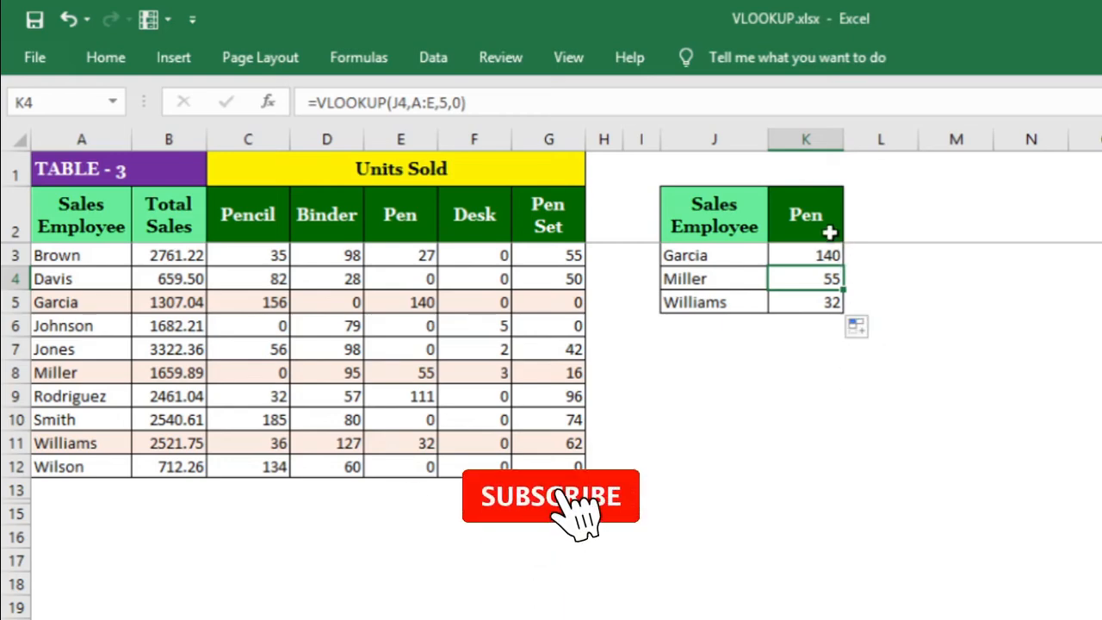
Copy the Pencil header from C2 to L2 beside the Pen header, and narrow the empty column I.
{"action": "left_click", "coordinate": [259, 213]}
{"action": "key", "text": "ctrl+c"}
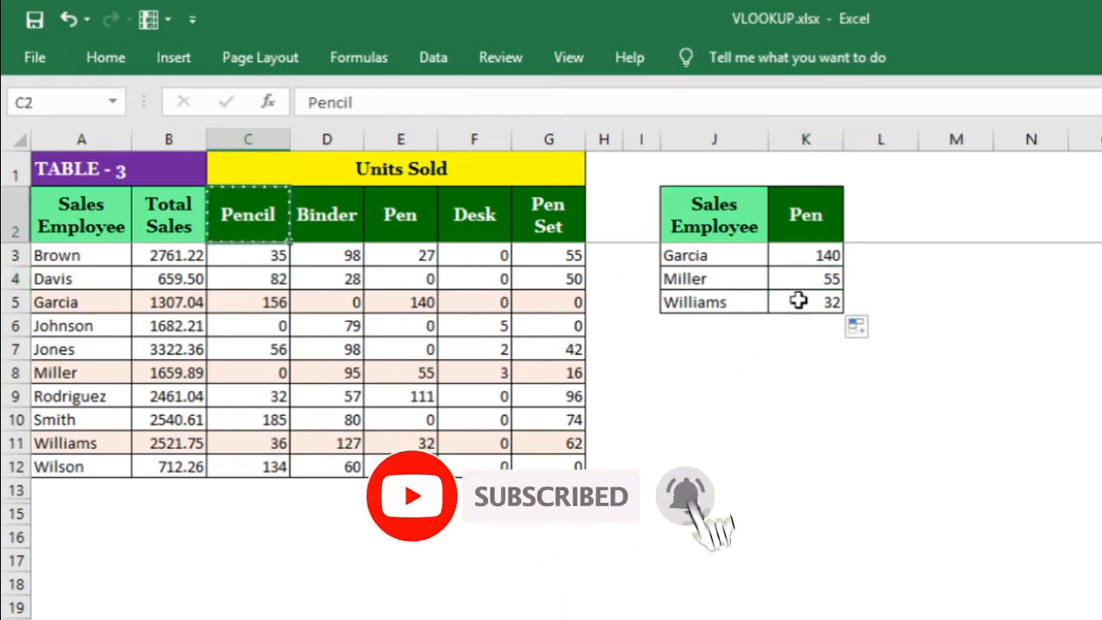
{"action": "left_click", "coordinate": [892, 204]}
{"action": "key", "text": "ctrl+v"}
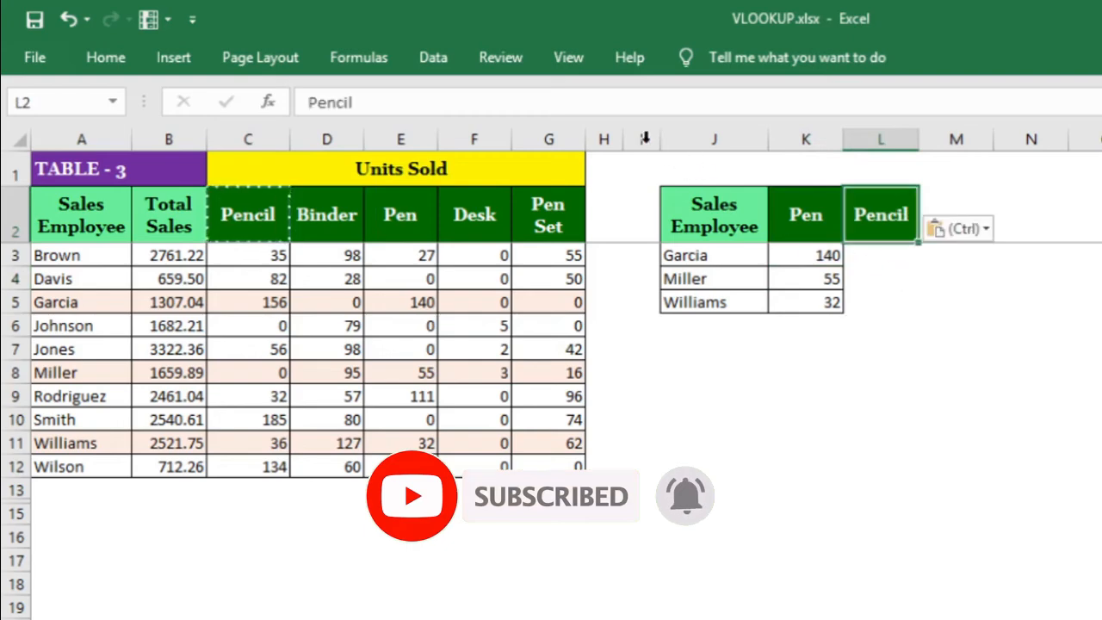
{"action": "left_click_drag", "start_coordinate": [654, 151], "coordinate": [629, 152]}
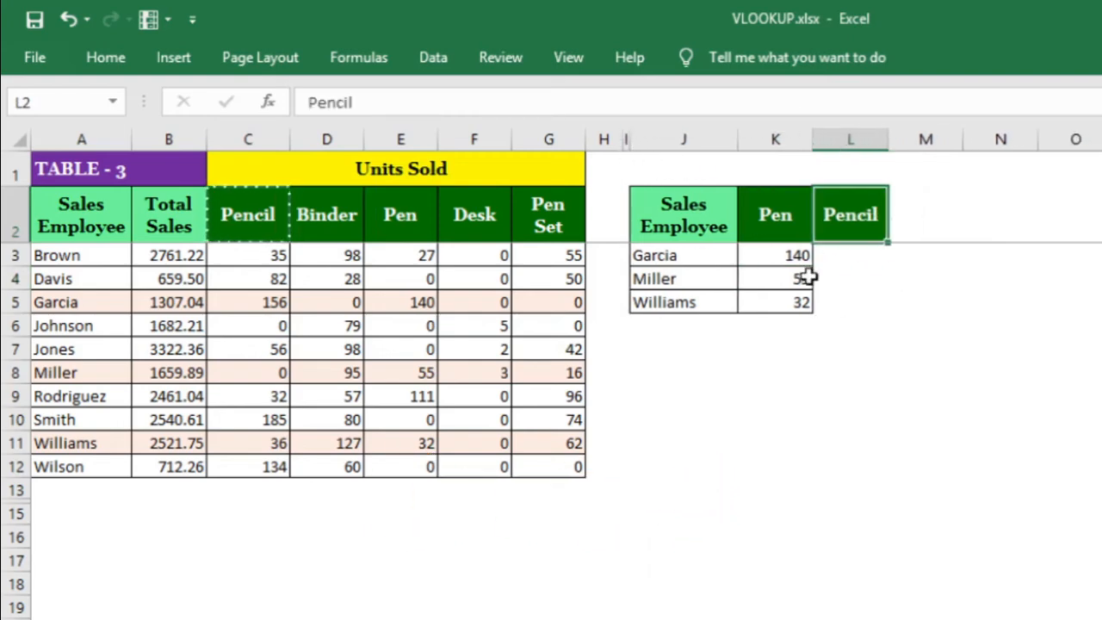
{"action": "left_click_drag", "start_coordinate": [825, 254], "coordinate": [832, 284]}
{"action": "left_click", "coordinate": [827, 255]}
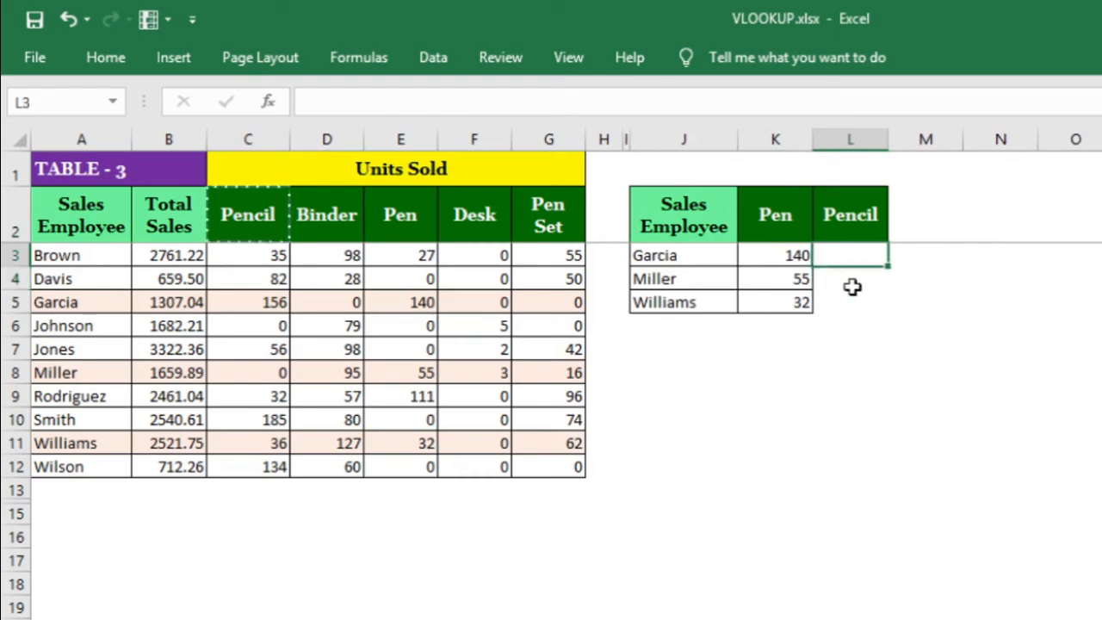
{"action": "left_click_drag", "start_coordinate": [782, 251], "coordinate": [790, 306]}
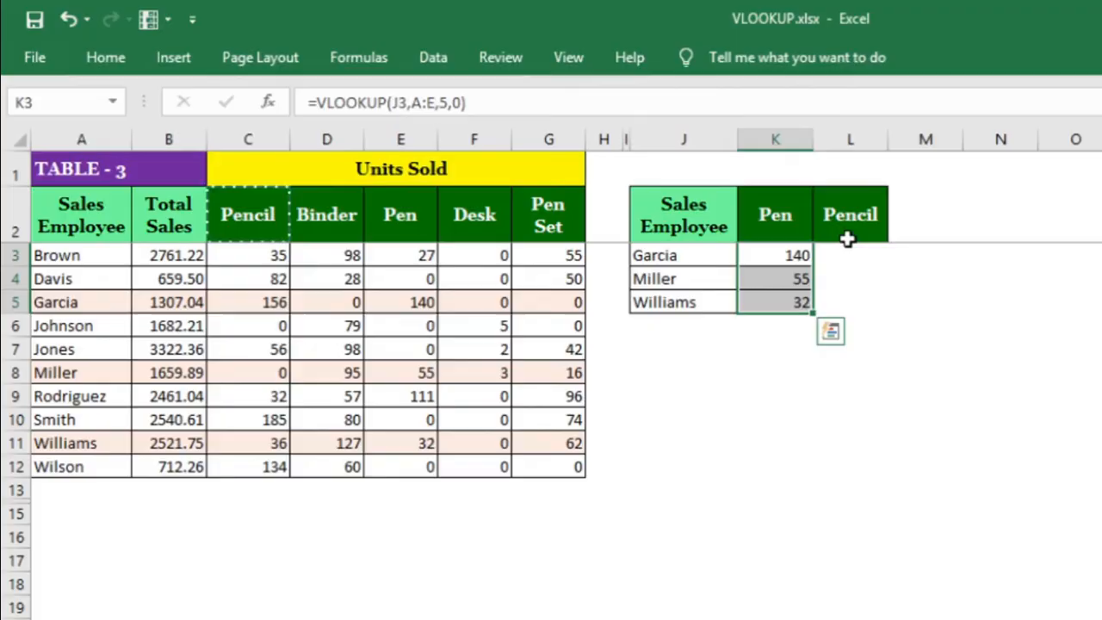
Lock the references in the K3 formula, making the lookup value $J3 and the table array $A:$E.
{"action": "left_click", "coordinate": [799, 255]}
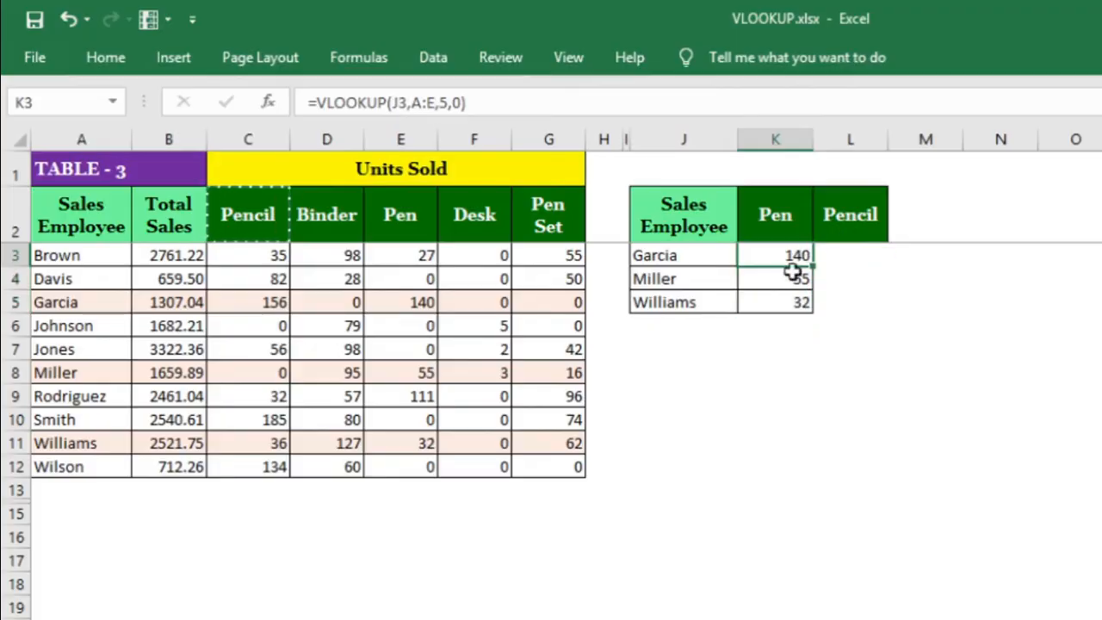
{"action": "left_click", "coordinate": [418, 96]}
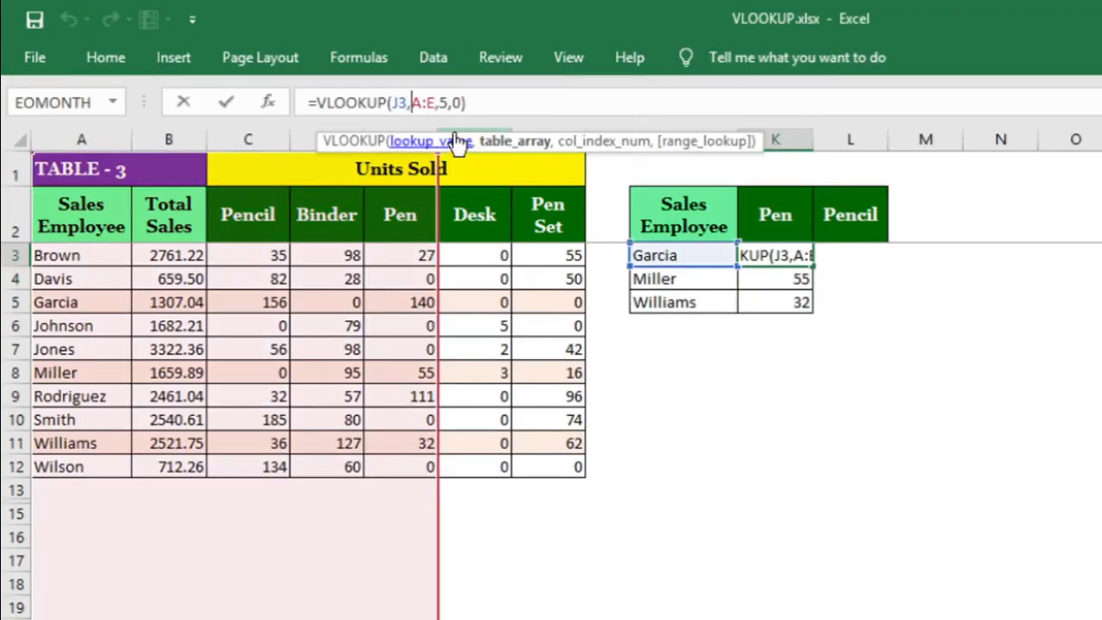
{"action": "left_click", "coordinate": [400, 102]}
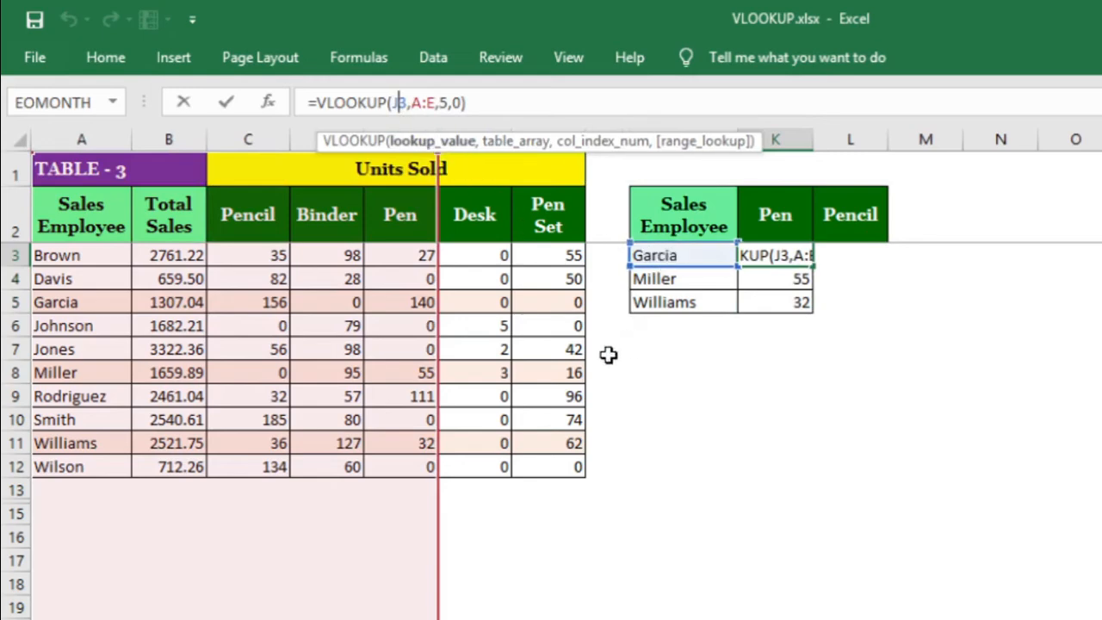
{"action": "key", "text": "F4"}
{"action": "key", "text": "F4"}
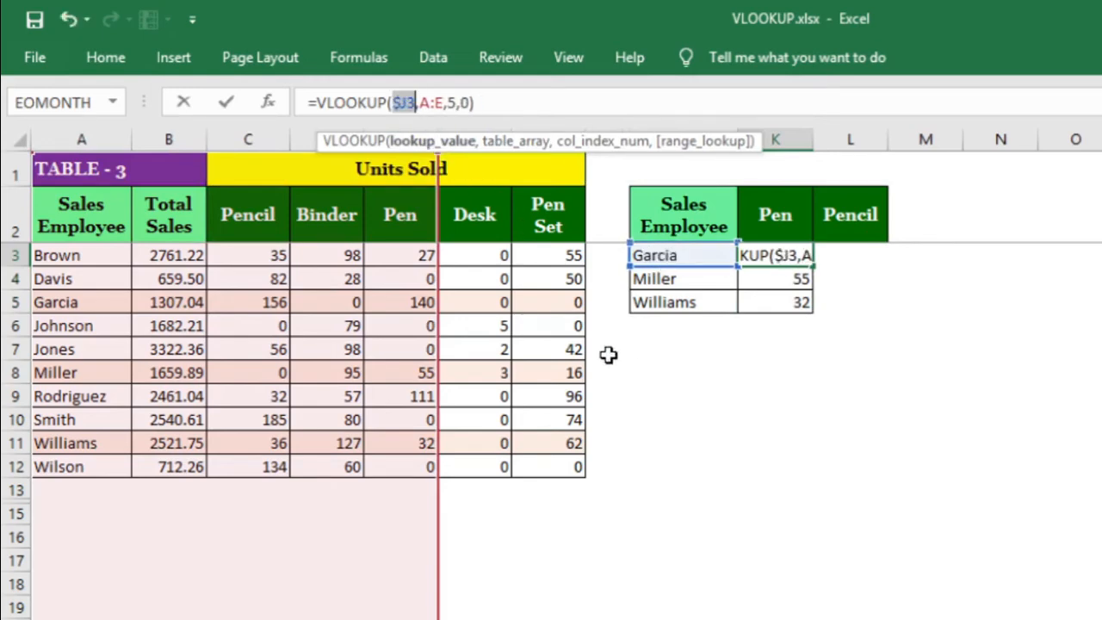
{"action": "left_click", "coordinate": [499, 141]}
{"action": "key", "text": "F4"}
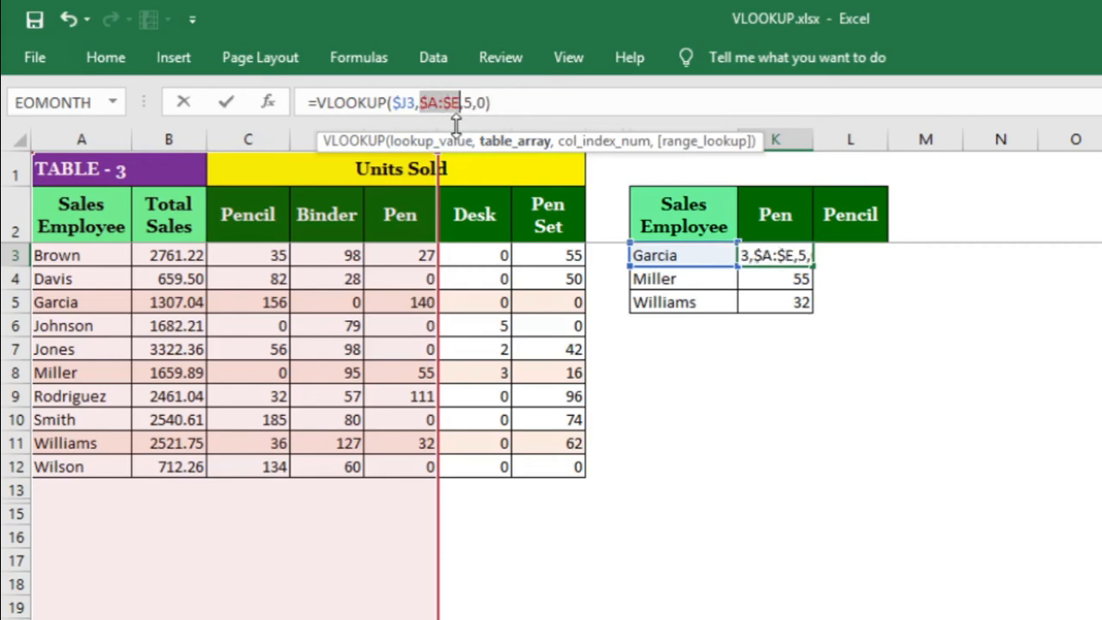
{"action": "key", "text": "Return"}
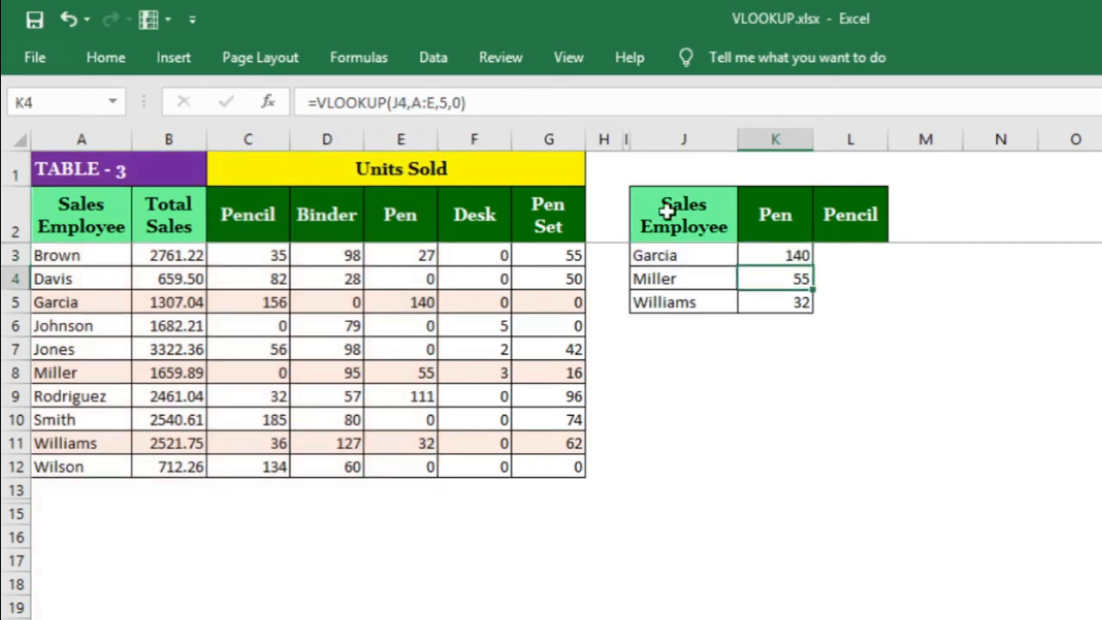
Fill the K3 formula across to L3 in the Pencil column.
{"action": "left_click", "coordinate": [791, 257]}
{"action": "left_click_drag", "start_coordinate": [814, 271], "coordinate": [864, 270]}
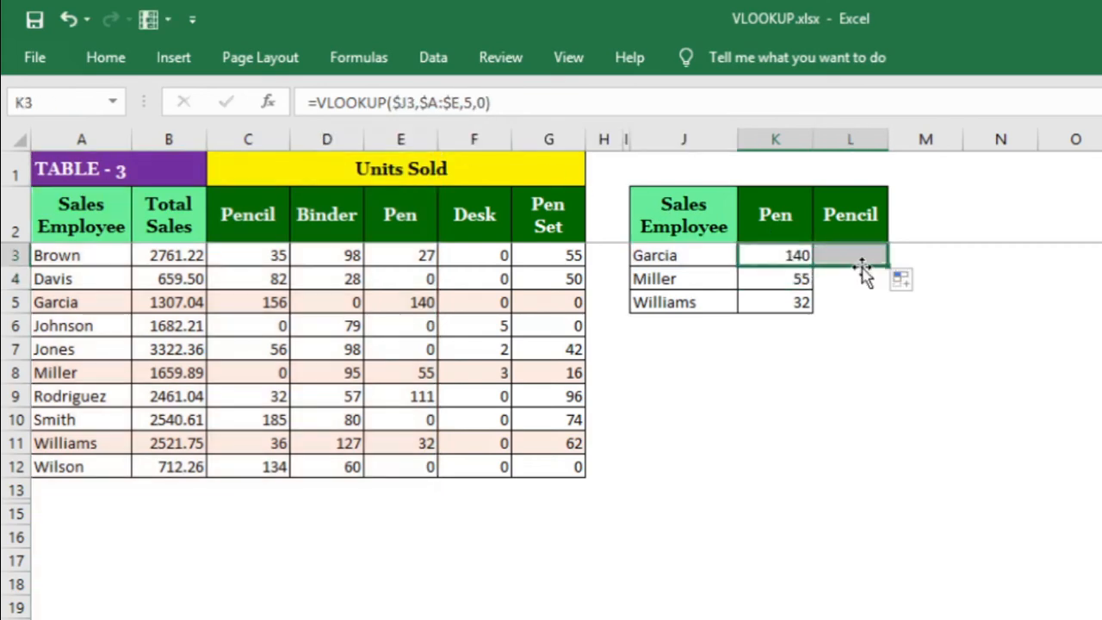
{"action": "left_click", "coordinate": [875, 269]}
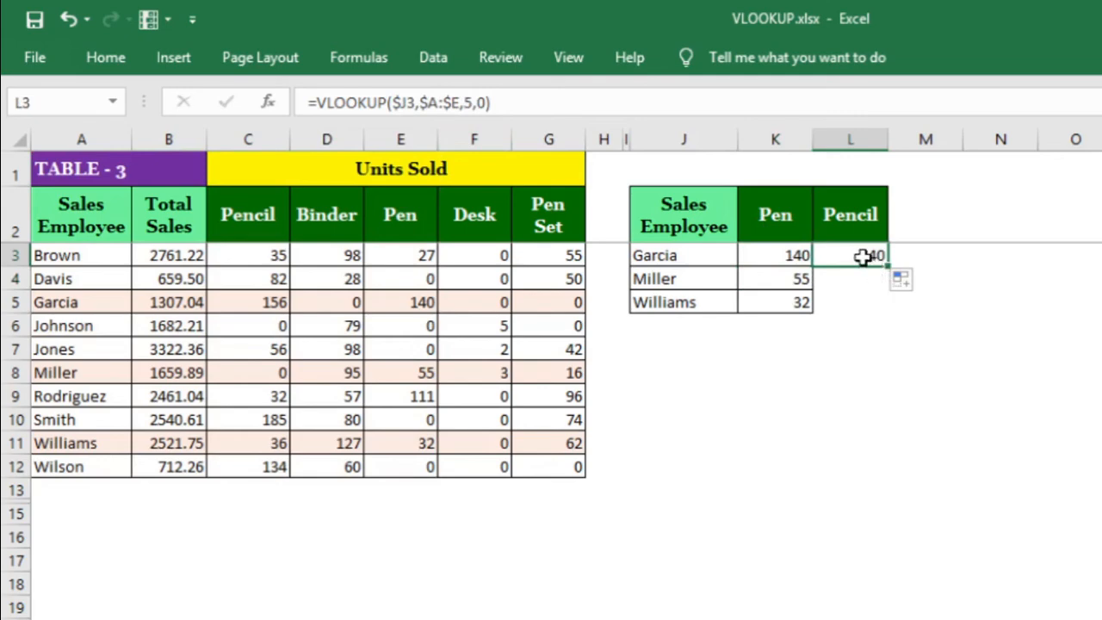
Set the column index number in the L3 formula to 3, and fill the formula down to L5.
{"action": "double_click", "coordinate": [863, 256]}
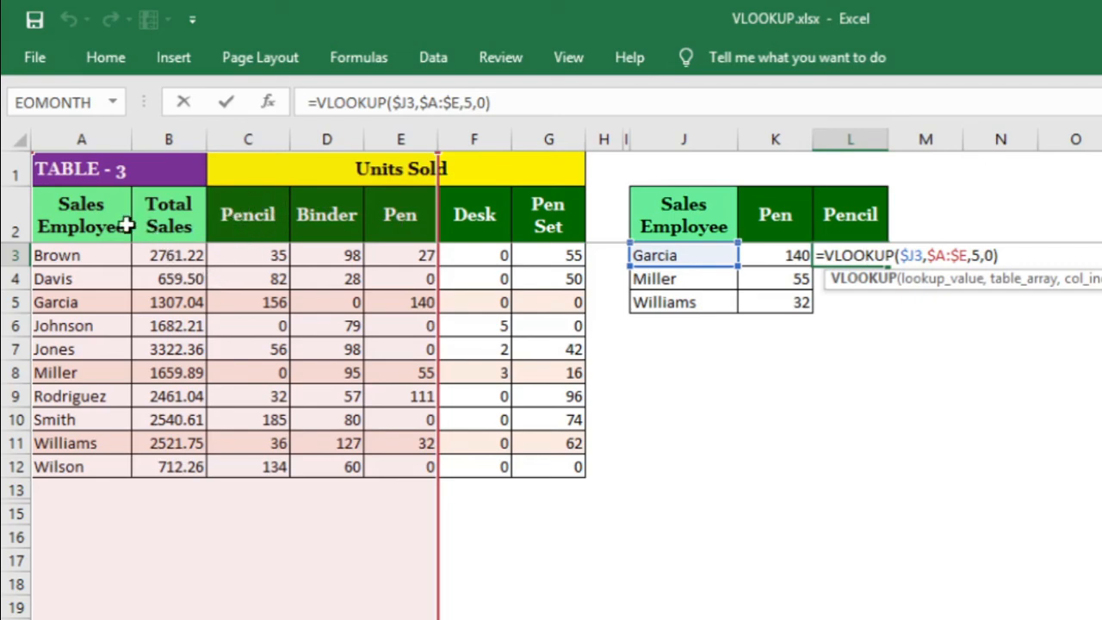
{"action": "left_click", "coordinate": [89, 219]}
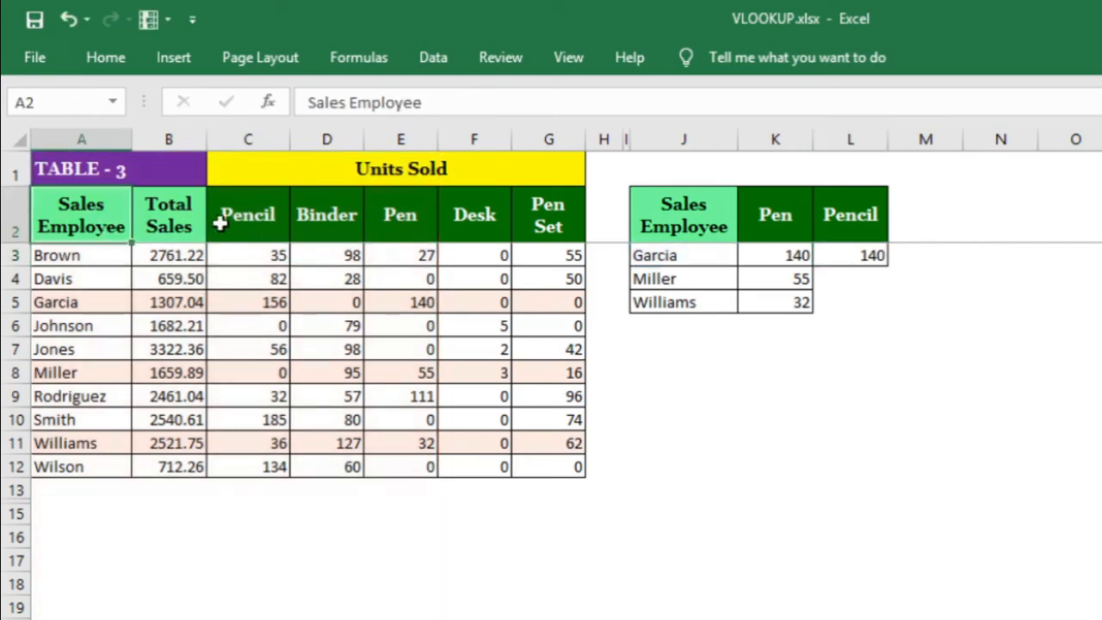
{"action": "left_click", "coordinate": [194, 213]}
{"action": "left_click", "coordinate": [253, 215]}
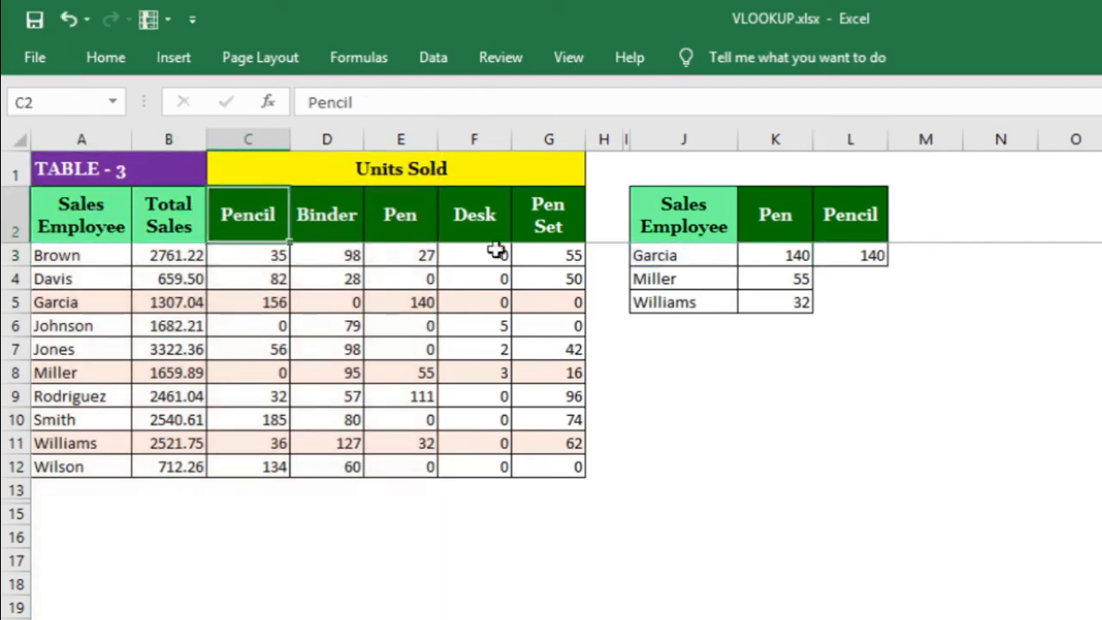
{"action": "left_click", "coordinate": [850, 255]}
{"action": "left_click", "coordinate": [466, 103]}
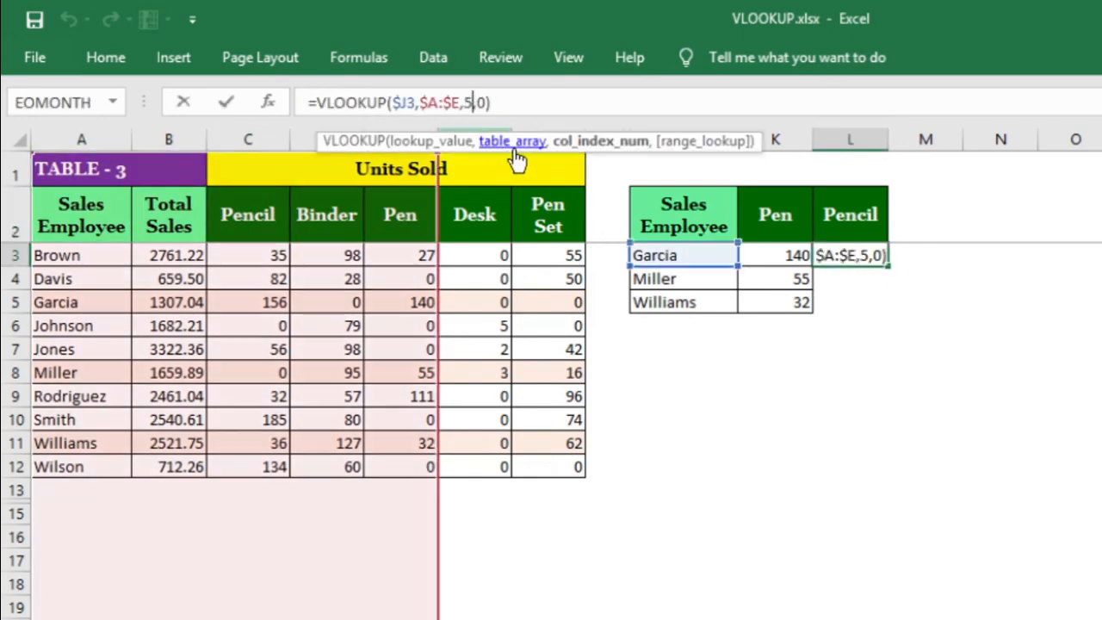
{"action": "key", "text": "BackSpace"}
{"action": "type", "text": "3"}
{"action": "key", "text": "Return"}
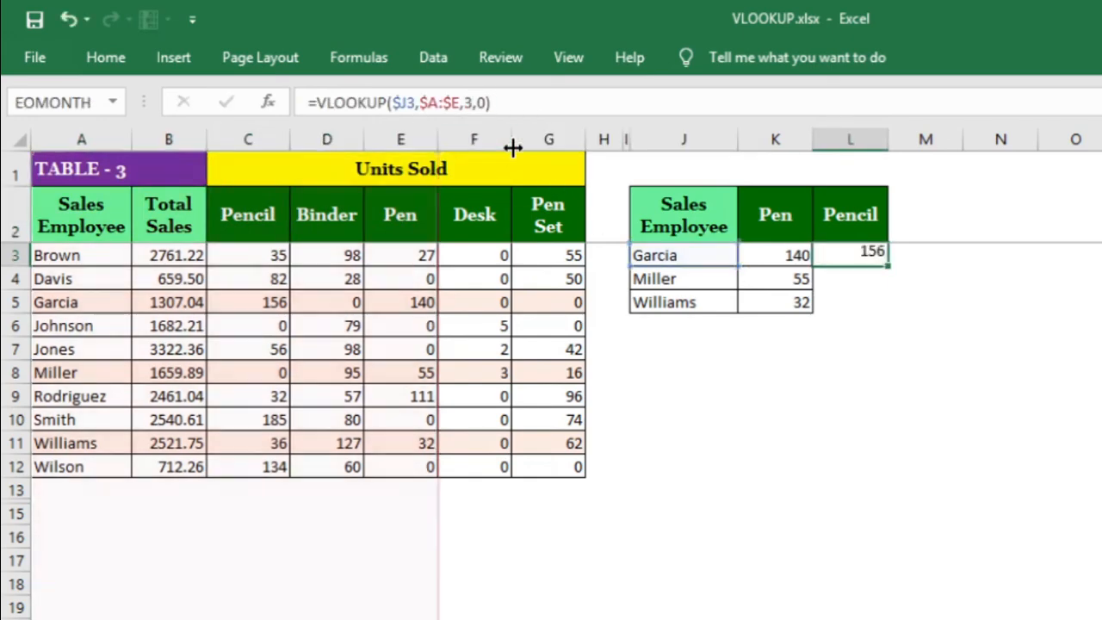
{"action": "left_click", "coordinate": [857, 255]}
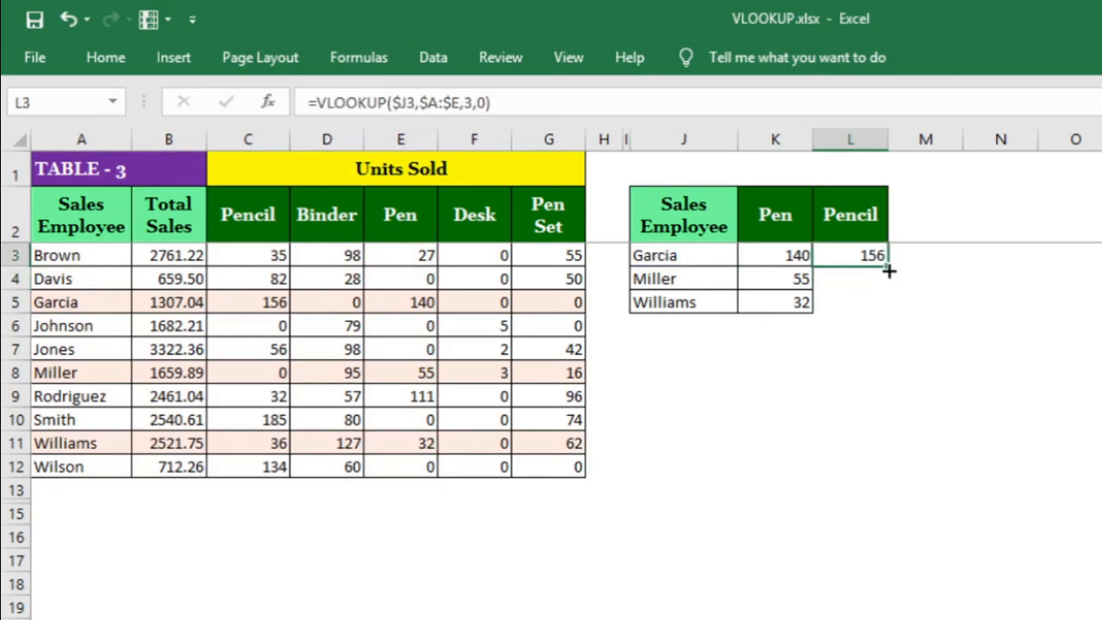
{"action": "double_click", "coordinate": [889, 269]}
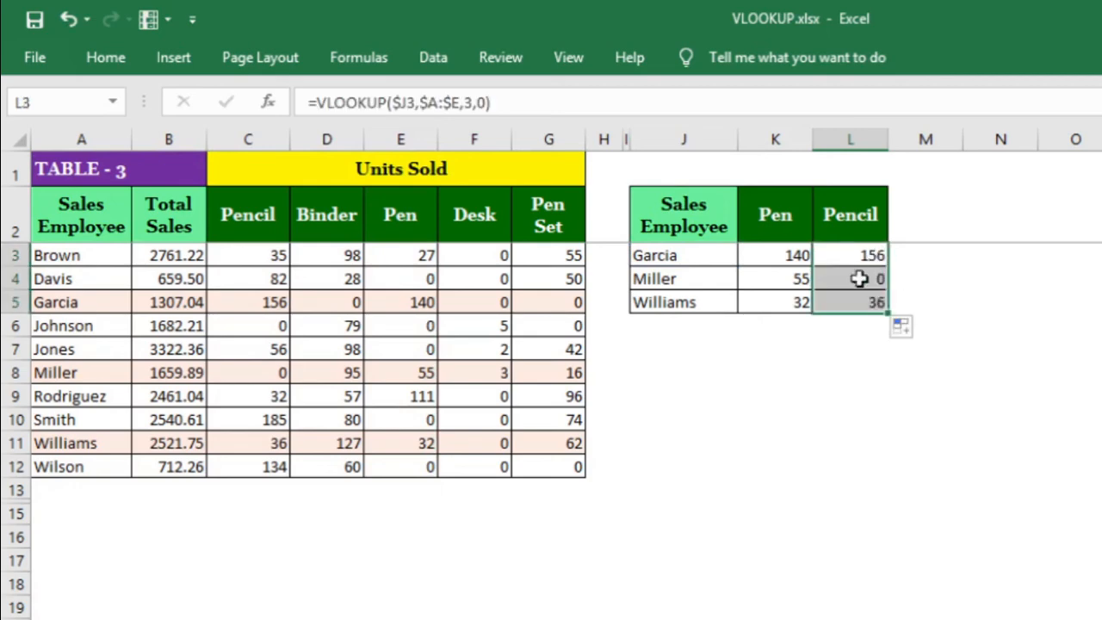
{"action": "left_click", "coordinate": [860, 214]}
{"action": "left_click", "coordinate": [791, 257]}
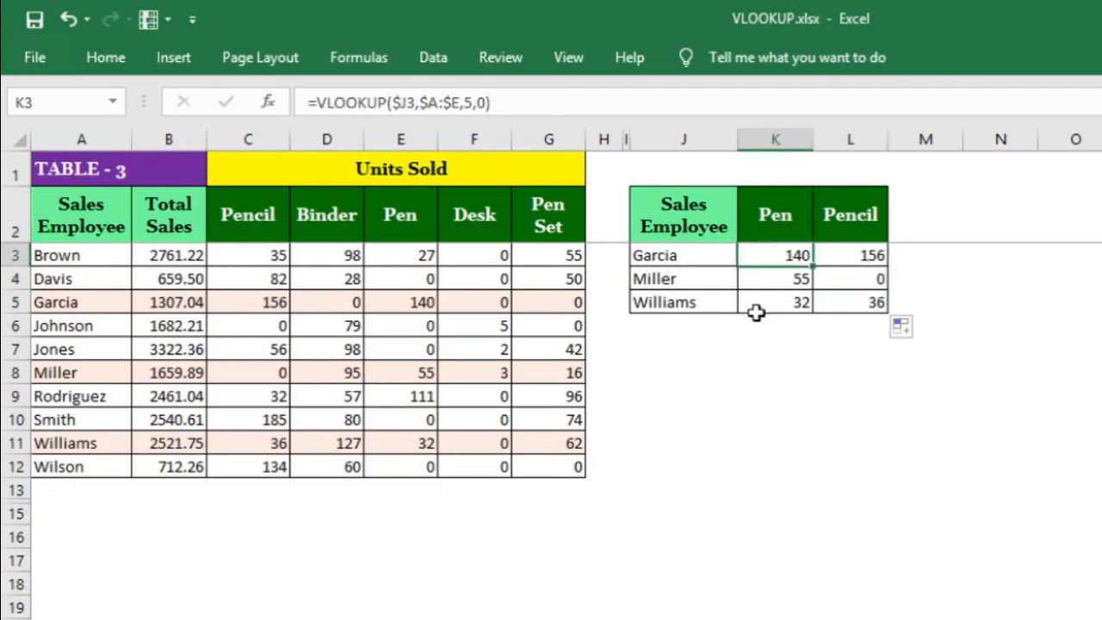
{"action": "left_click", "coordinate": [874, 229]}
{"action": "left_click", "coordinate": [925, 210]}
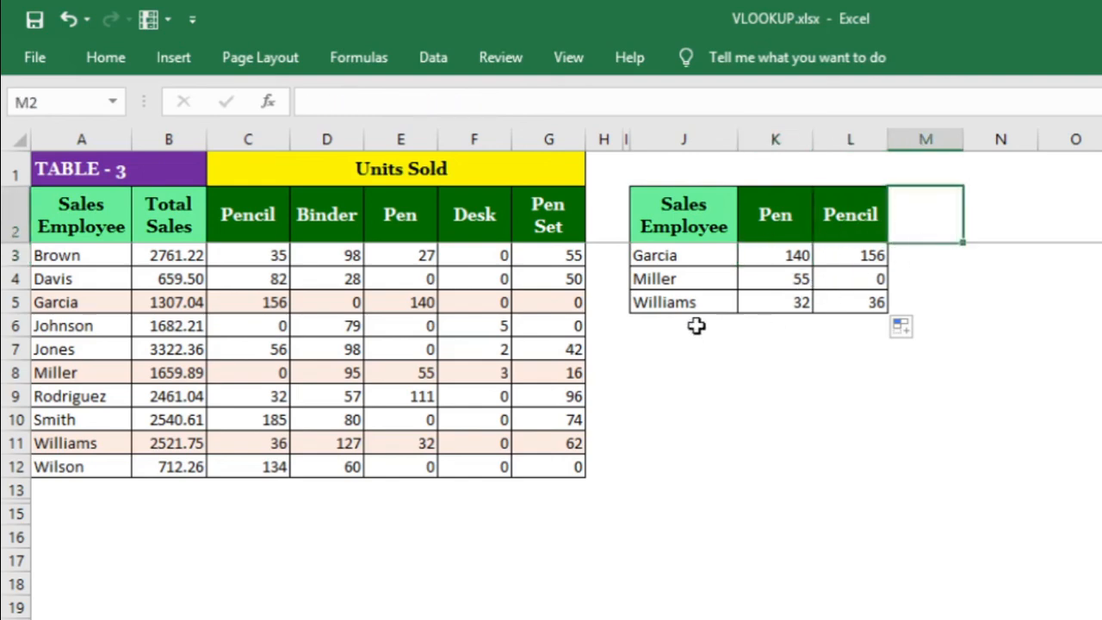
Copy the Binder header from D2 to M2 beside the Pencil header, and narrow the empty column H.
{"action": "left_click", "coordinate": [331, 218]}
{"action": "key", "text": "ctrl+c"}
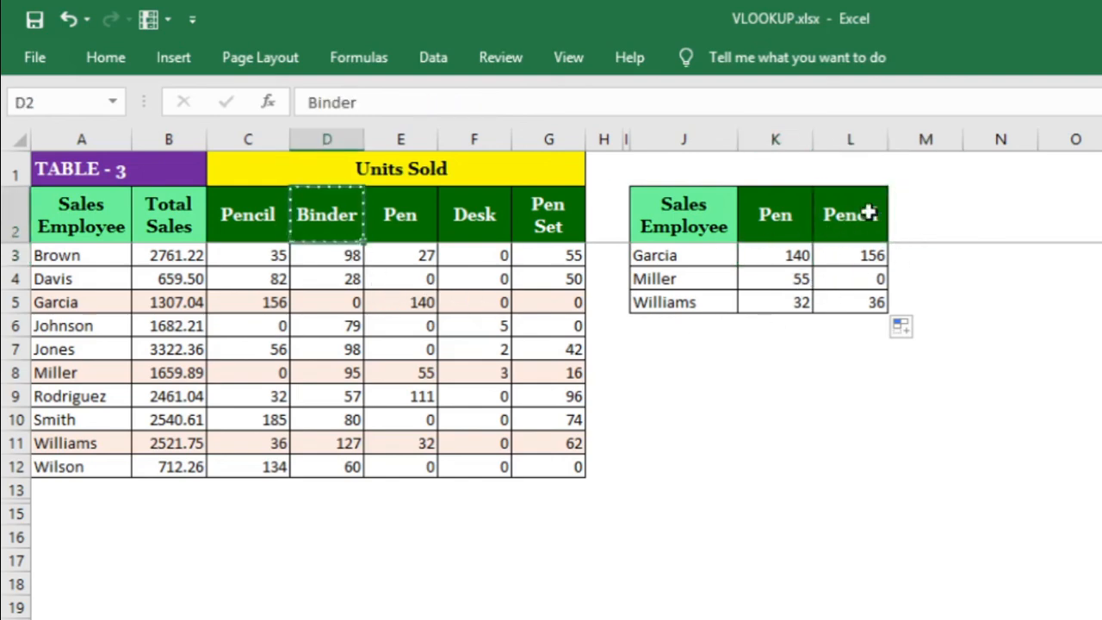
{"action": "left_click", "coordinate": [932, 221]}
{"action": "key", "text": "ctrl+v"}
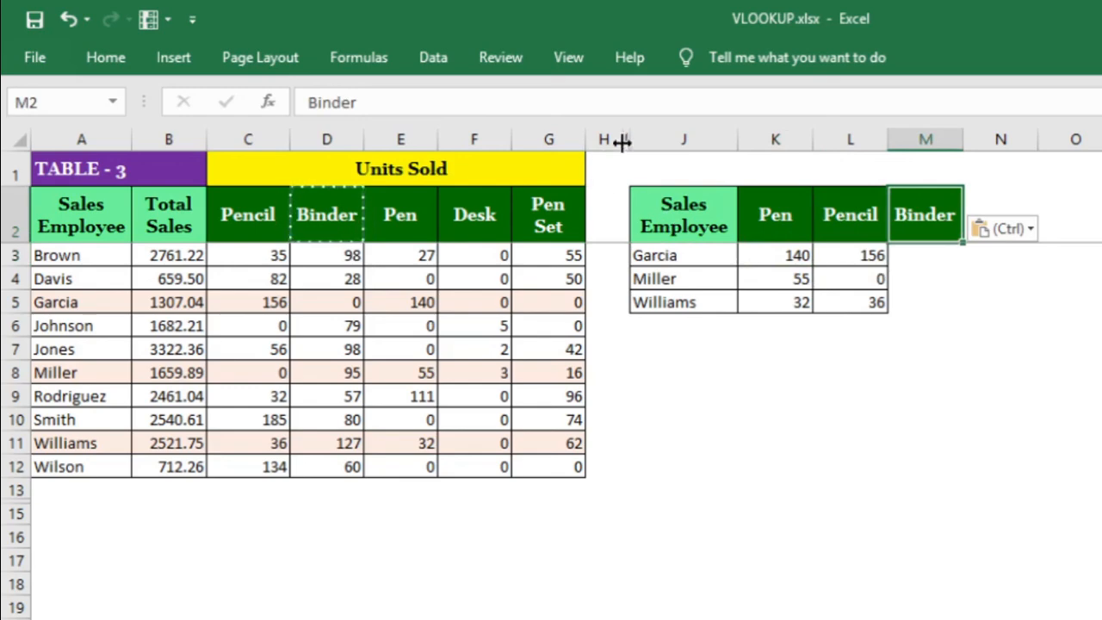
{"action": "left_click_drag", "start_coordinate": [623, 143], "coordinate": [597, 143]}
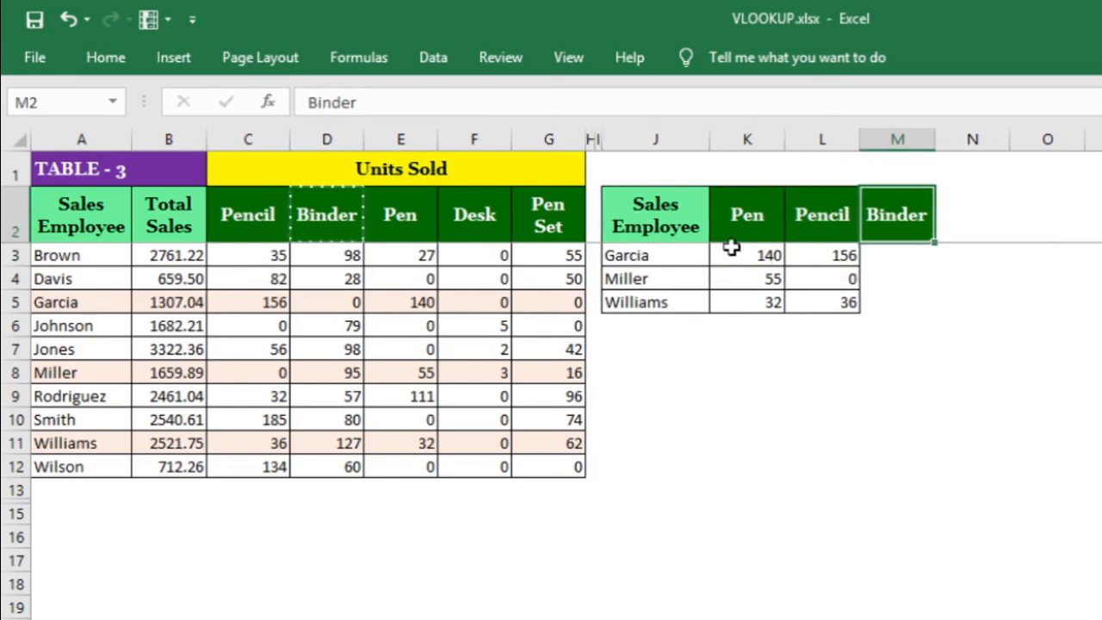
{"action": "left_click", "coordinate": [906, 259]}
{"action": "type", "text": "="}
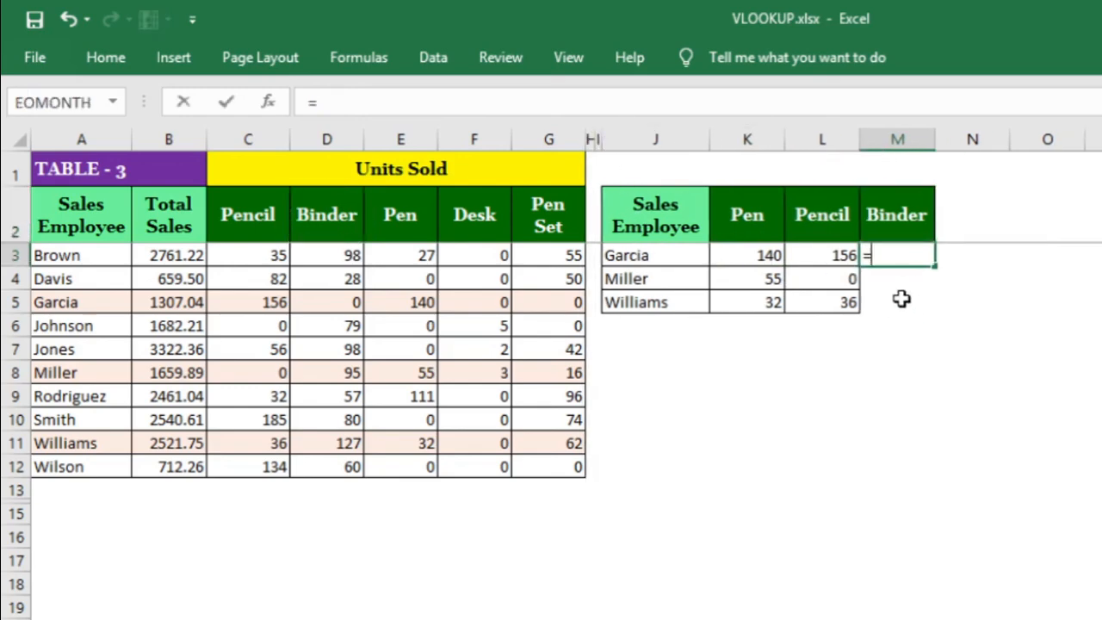
{"action": "key", "text": "Escape"}
Fill the Pencil column's VLOOKUP formulas in L3:L5 across to the Binder column M.
{"action": "left_click_drag", "start_coordinate": [842, 255], "coordinate": [913, 315]}
{"action": "left_click", "coordinate": [891, 255]}
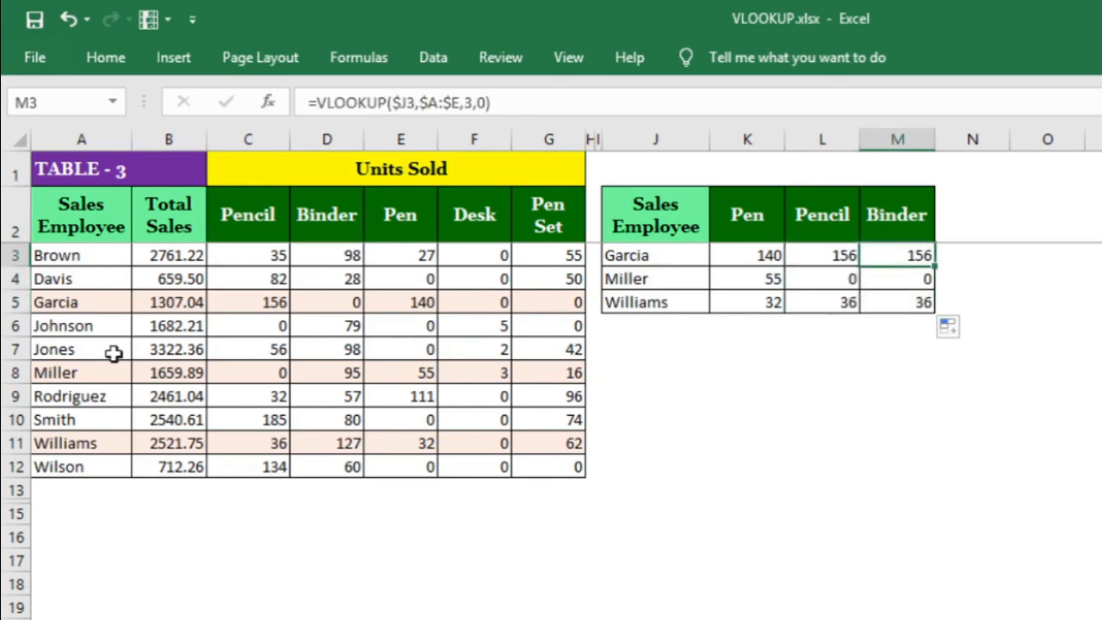
Count the TABLE - 3 columns from Sales Employee to Binder and set the column index number in the M3 formula to 4.
{"action": "left_click_drag", "start_coordinate": [76, 227], "coordinate": [332, 219]}
{"action": "left_click", "coordinate": [907, 255]}
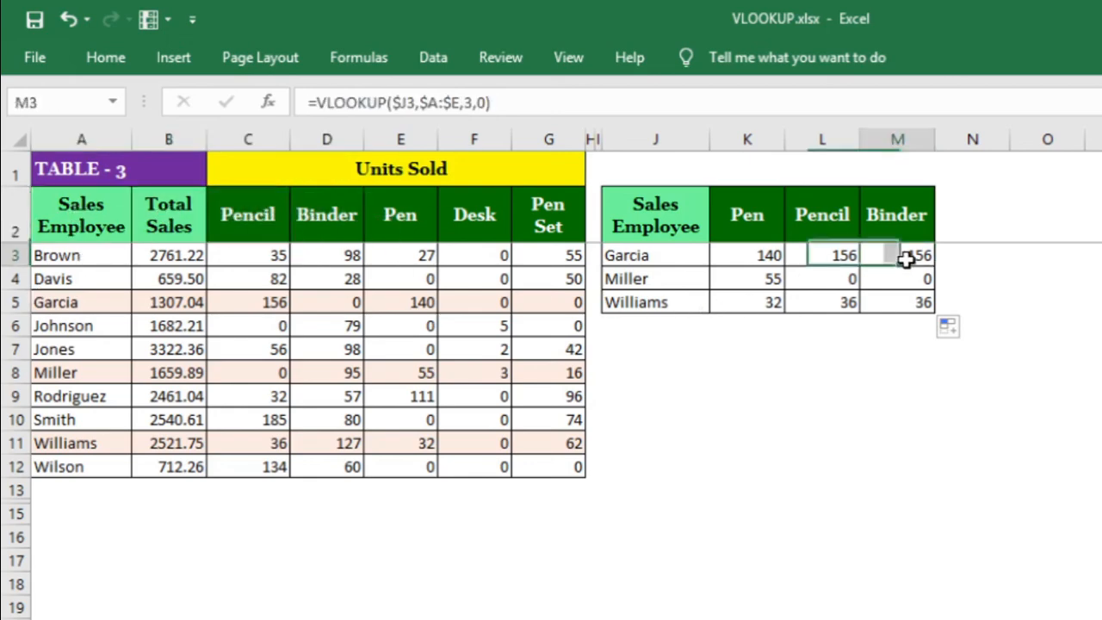
{"action": "left_click", "coordinate": [477, 102]}
{"action": "key", "text": "BackSpace"}
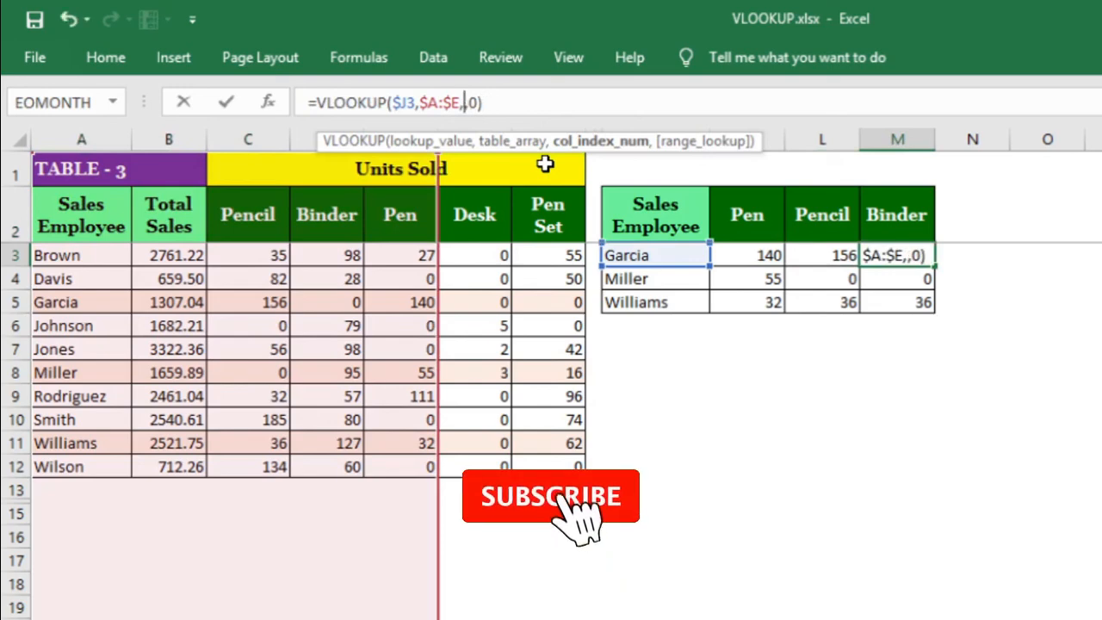
{"action": "type", "text": "4"}
{"action": "key", "text": "Return"}
{"action": "key", "text": "Up"}
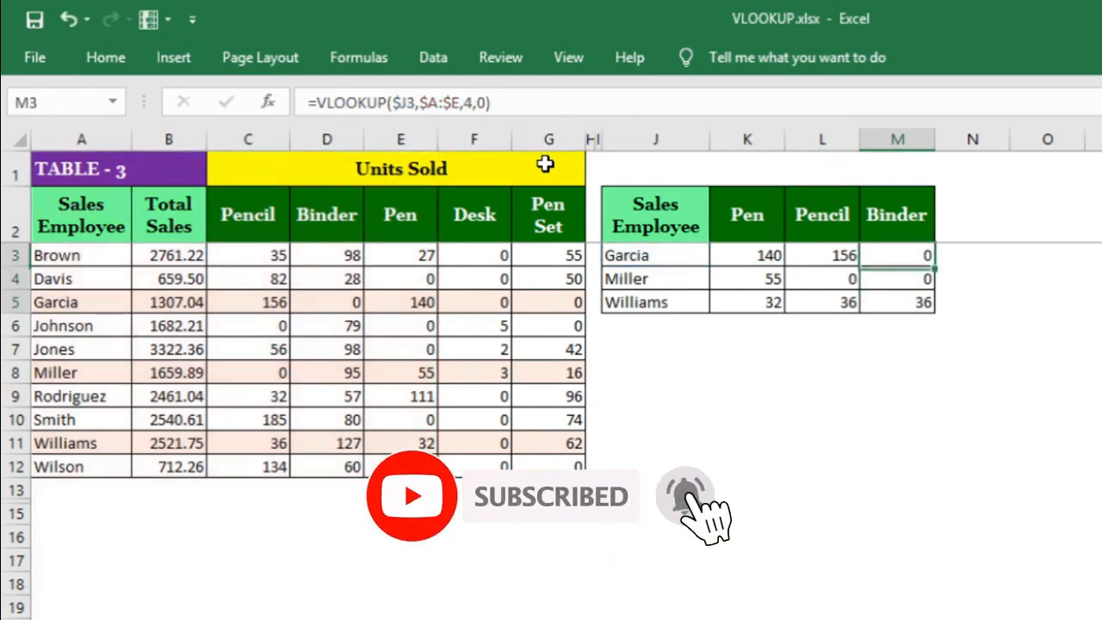
Fill the M3 formula down to M5, and check the Binder quantity for Garcia in TABLE - 3.
{"action": "key", "text": "shift+Down"}
{"action": "key", "text": "shift+Down"}
{"action": "key", "text": "ctrl+d"}
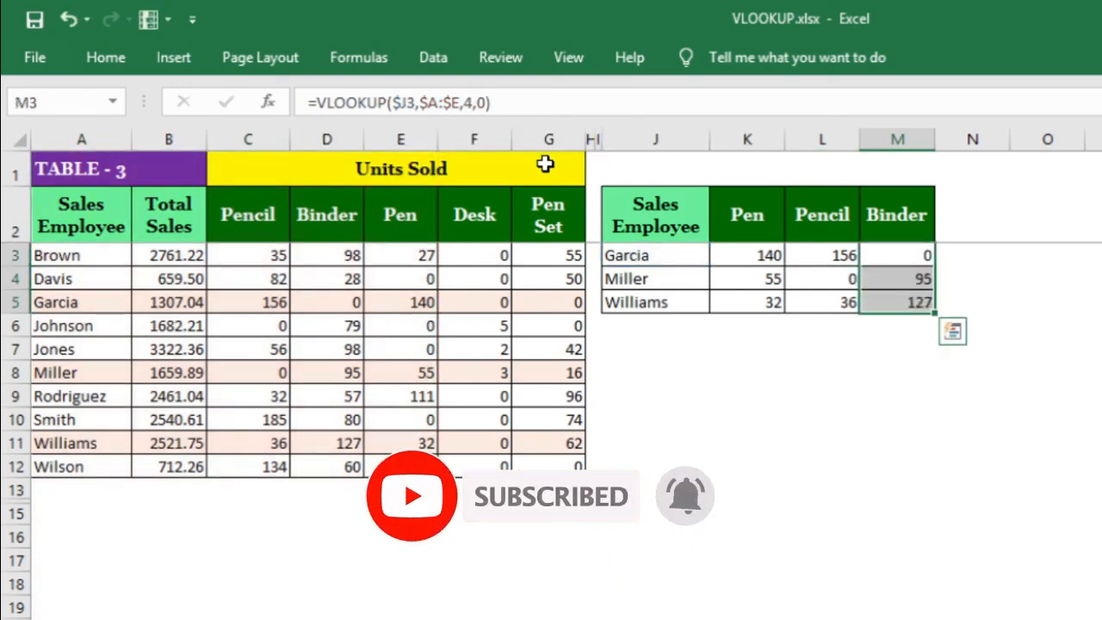
{"action": "left_click", "coordinate": [350, 302]}
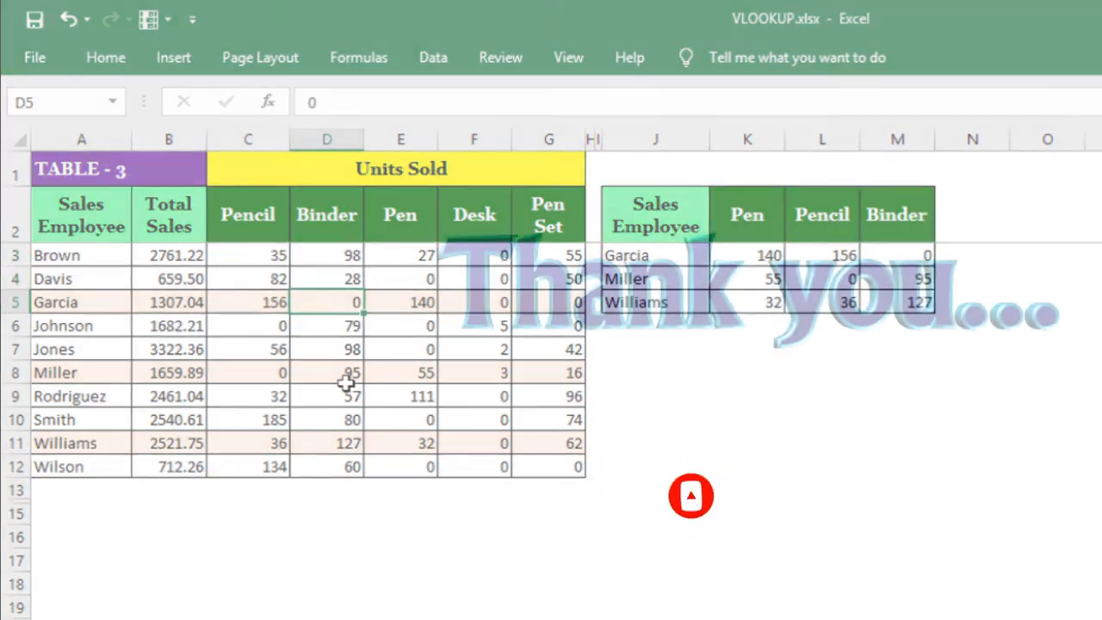